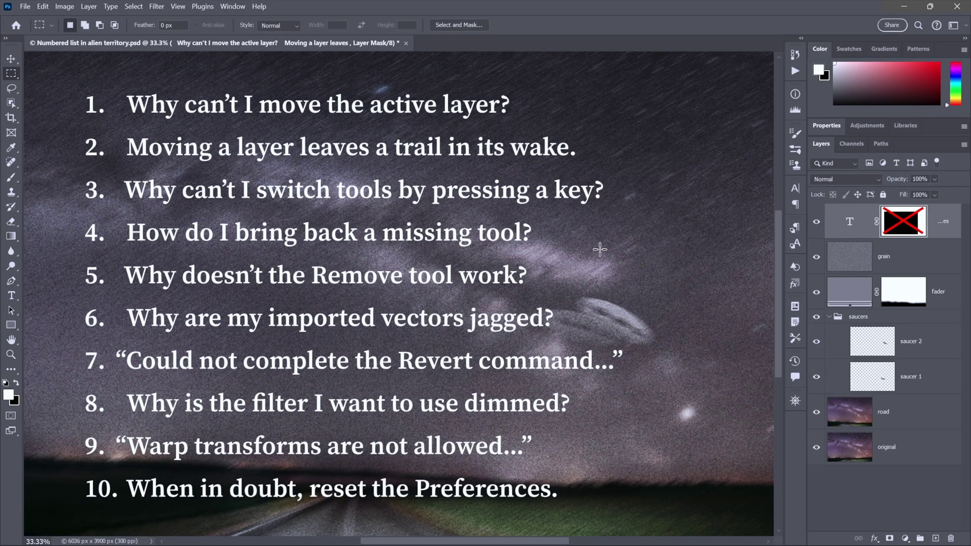
Step: Enable the list text layer's mask so only item 1, "Why can't I move the active layer?", shows
{"action": "key", "text": "F2"}
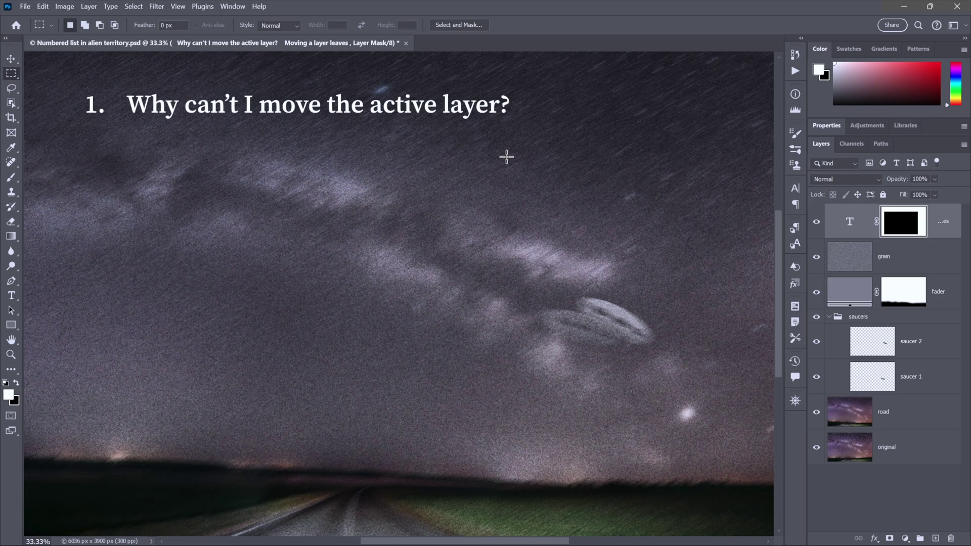
Step: Hide the numbered-list text layer, then turn the grain and fader layers off and back on
{"action": "left_click", "coordinate": [817, 224]}
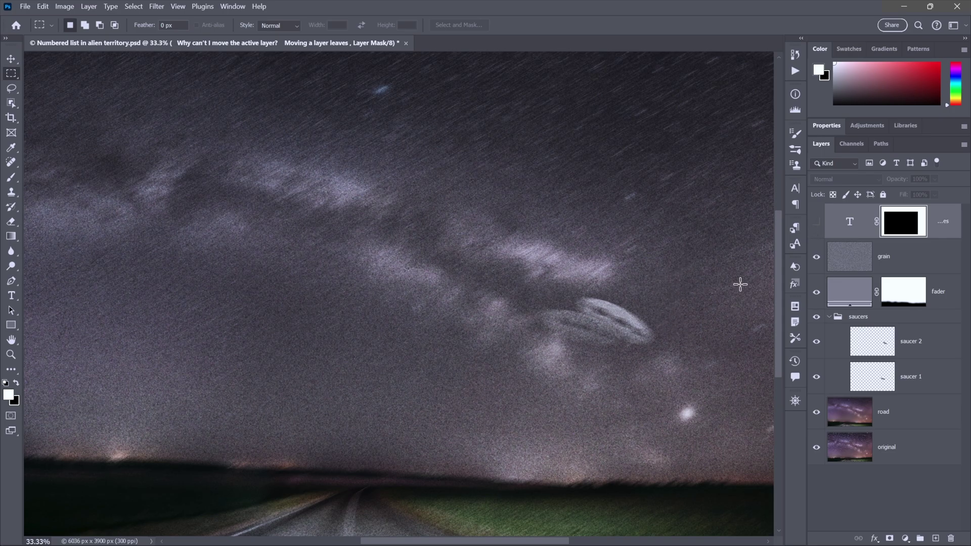
{"action": "left_click_drag", "start_coordinate": [816, 292], "coordinate": [816, 262]}
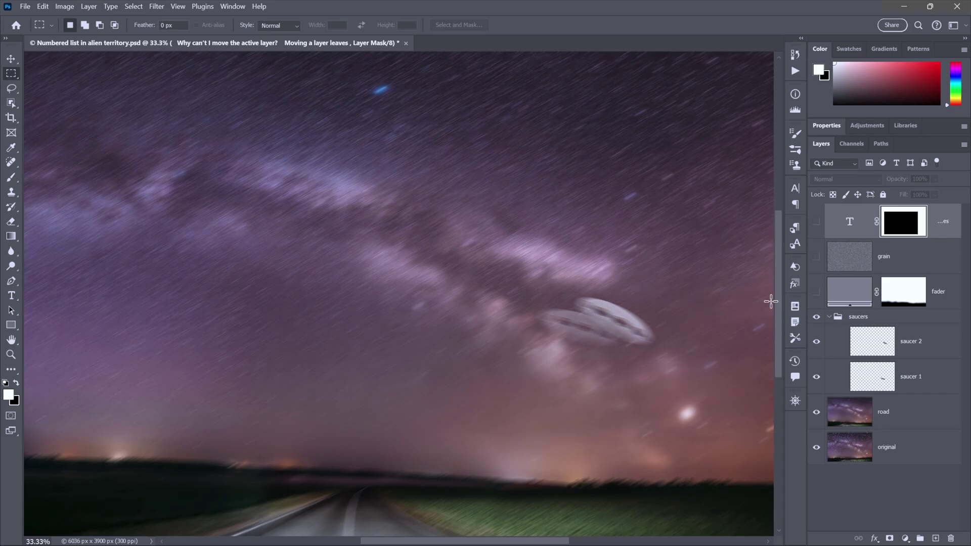
{"action": "left_click", "coordinate": [816, 292]}
{"action": "left_click", "coordinate": [816, 258]}
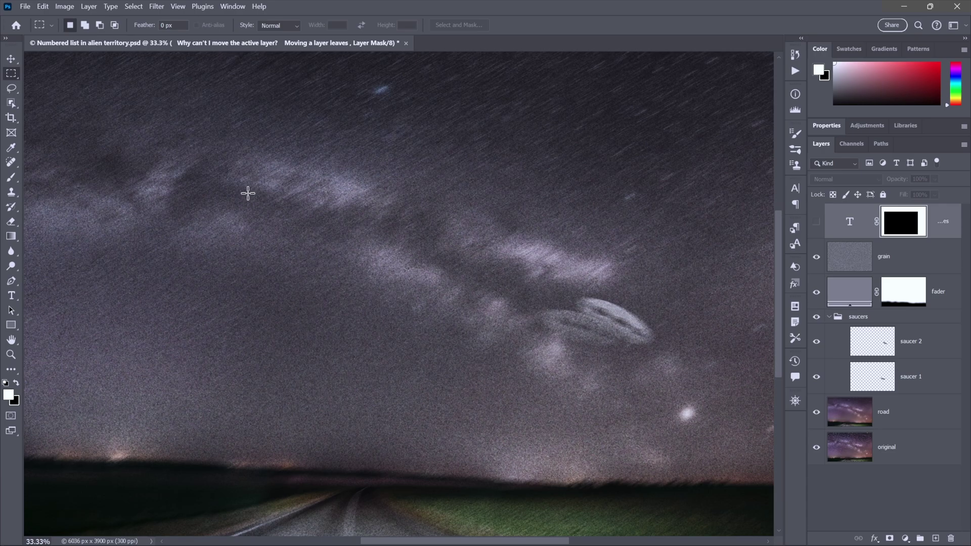
{"action": "left_click", "coordinate": [11, 59]}
{"action": "left_click", "coordinate": [246, 76]}
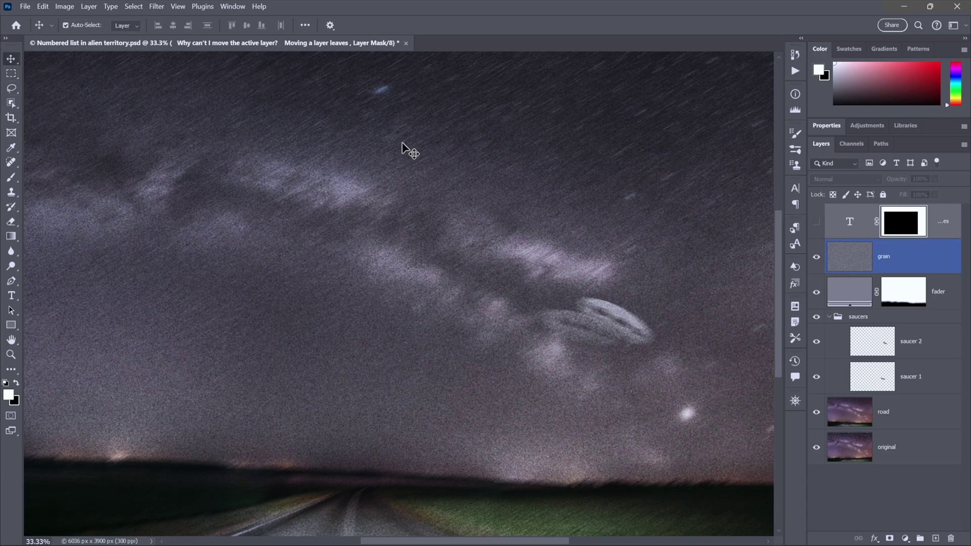
{"action": "right_click", "coordinate": [625, 313]}
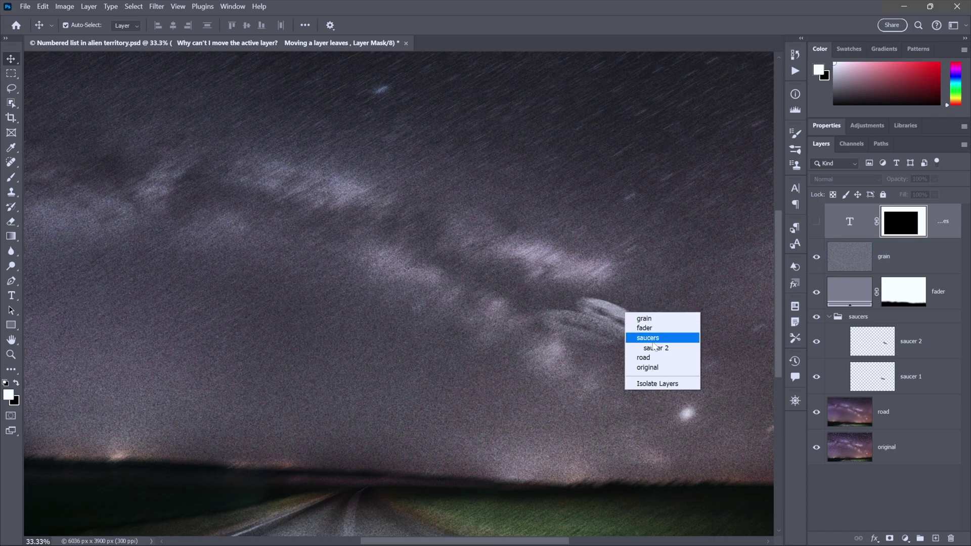
{"action": "left_click", "coordinate": [678, 350]}
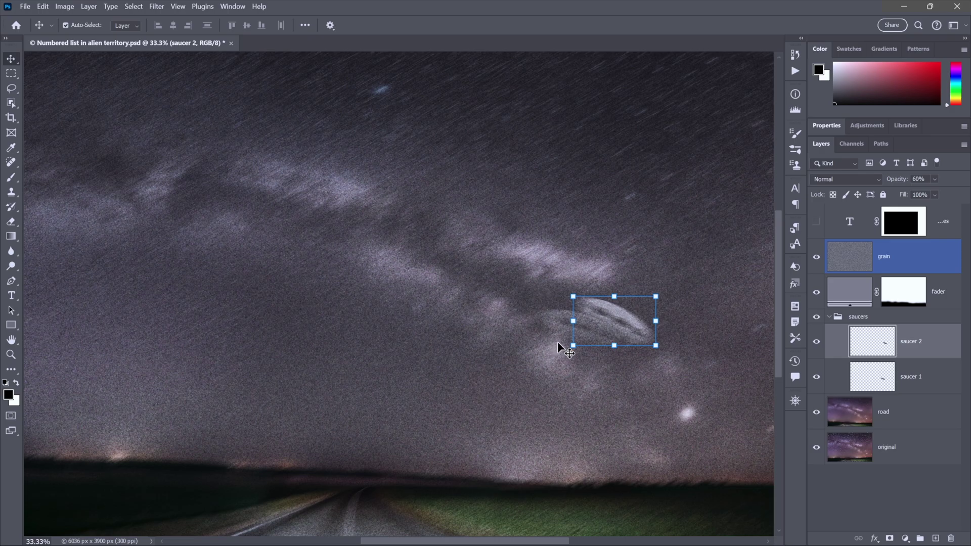
{"action": "left_click_drag", "start_coordinate": [621, 324], "coordinate": [416, 184]}
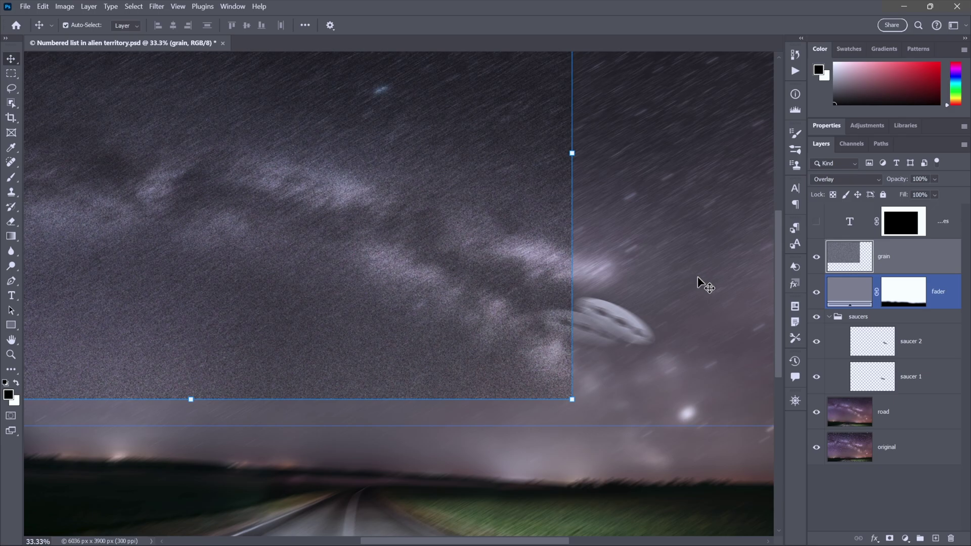
Step: Undo the accidental grain-layer move and drag saucer 2 into the upper-left sky
{"action": "key", "text": "ctrl+z"}
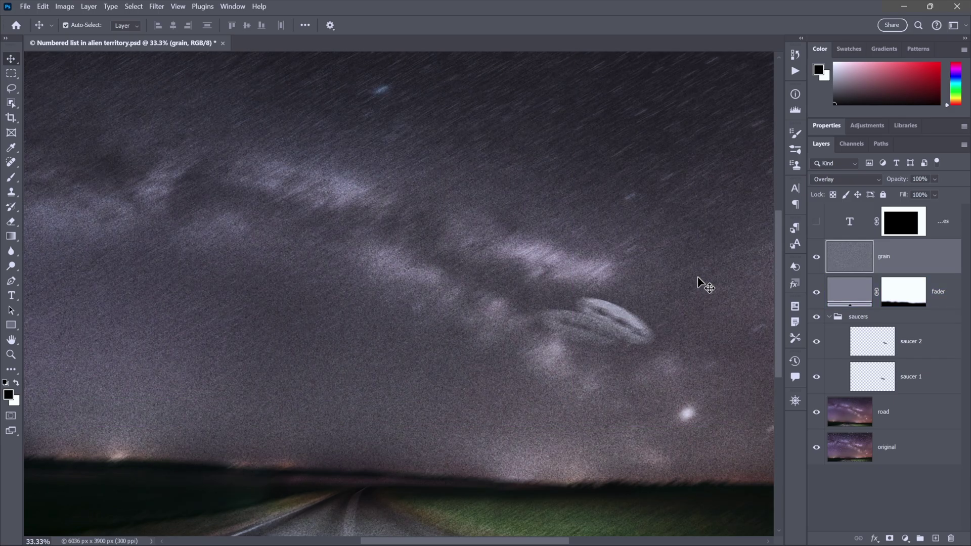
{"action": "left_click", "coordinate": [866, 346]}
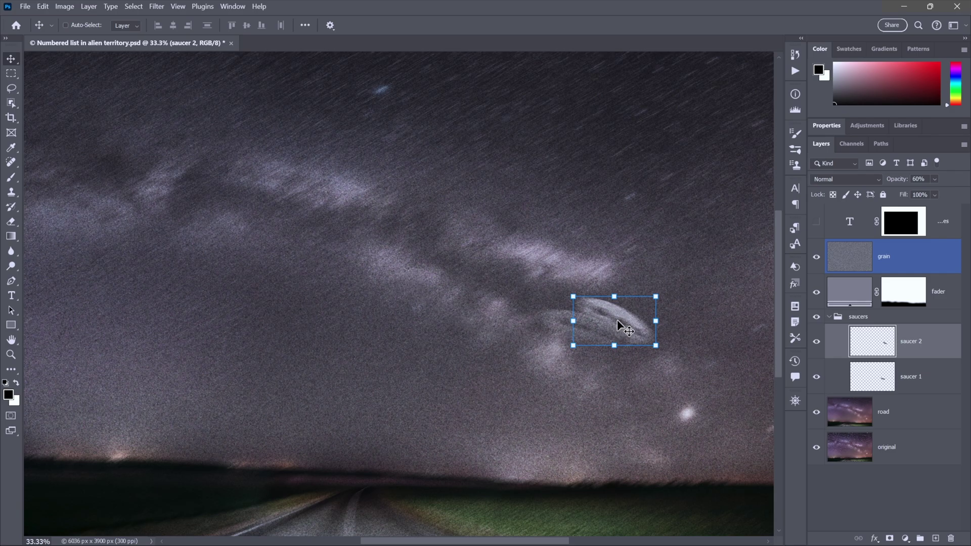
{"action": "left_click_drag", "start_coordinate": [617, 320], "coordinate": [158, 244]}
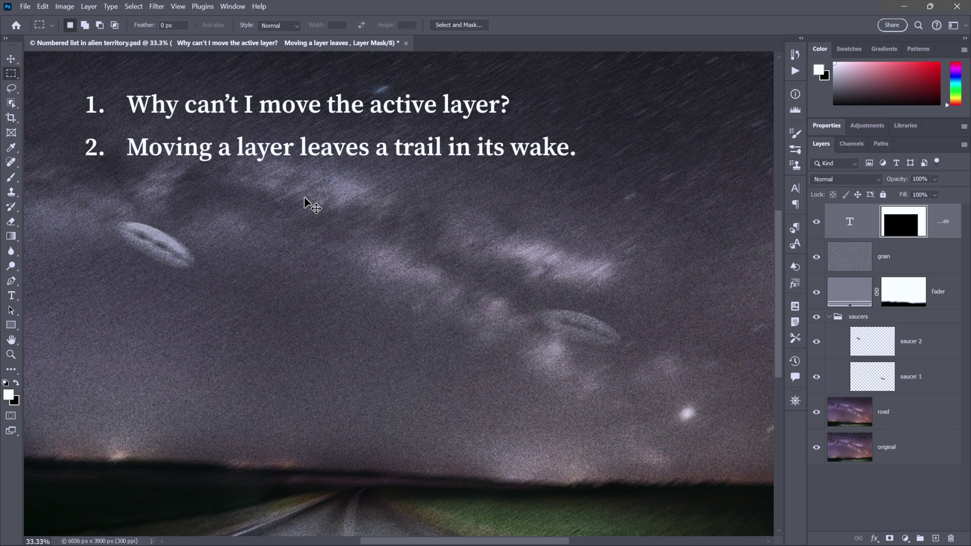
Step: Open Preferences at Technology Previews and read the Older GPU mode description
{"action": "key", "text": "ctrl+k"}
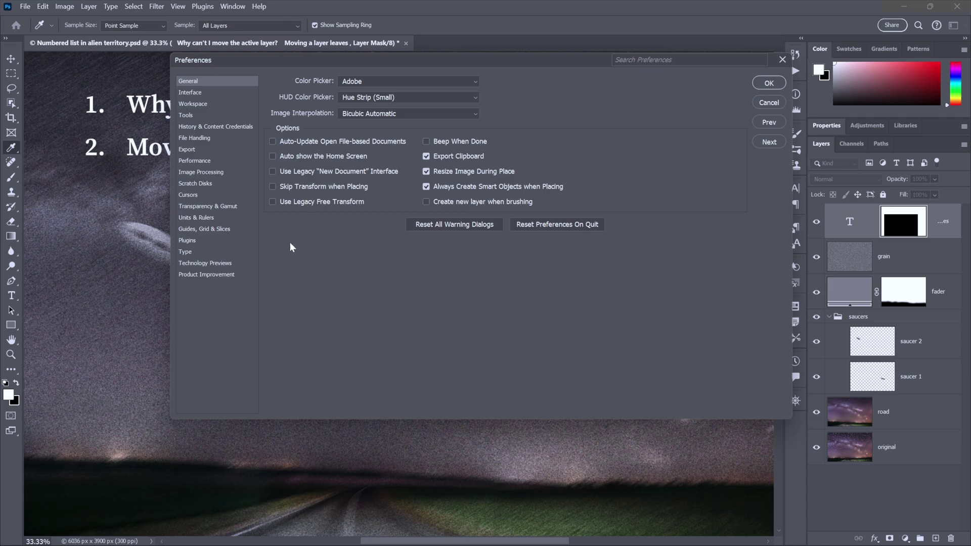
{"action": "left_click", "coordinate": [228, 264]}
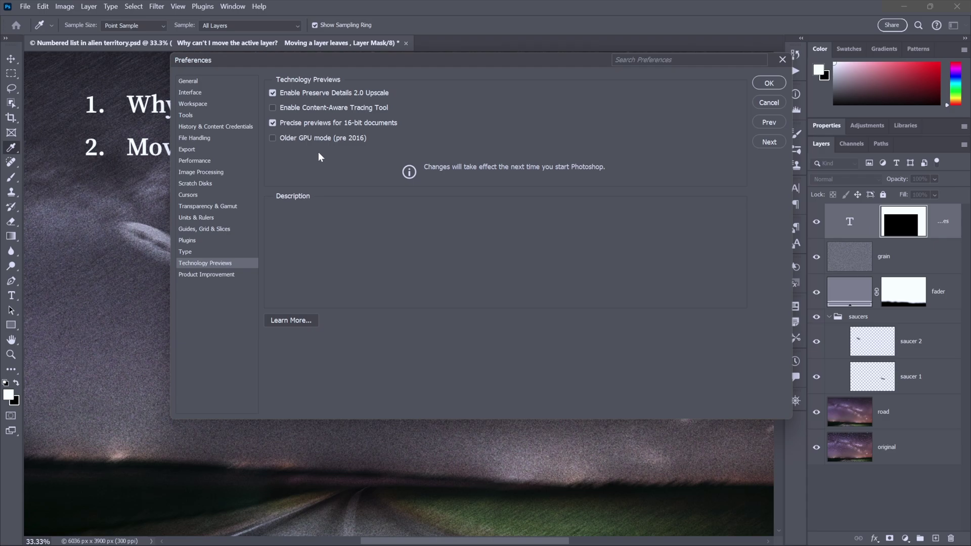
{"action": "mouse_move", "coordinate": [271, 137]}
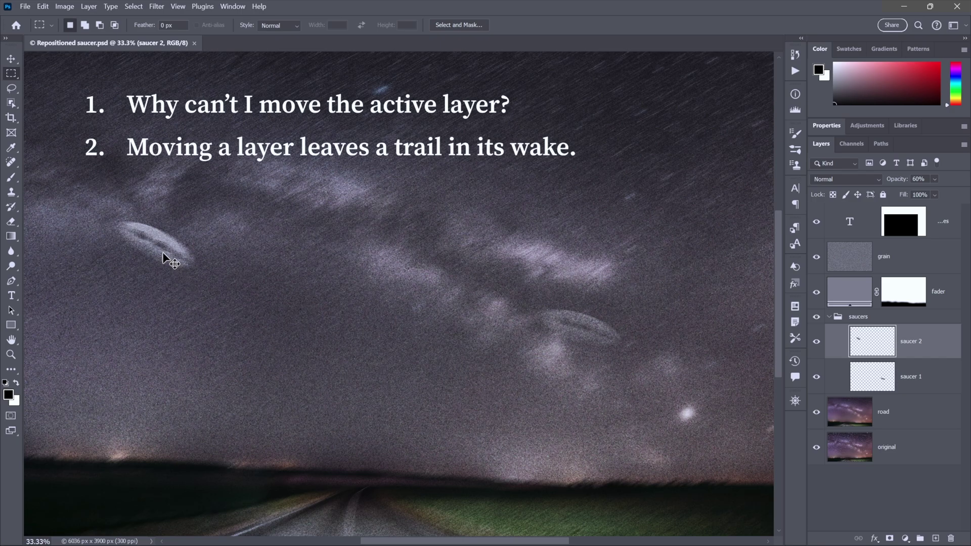
Step: Drag the upper-left saucer across to the middle of the night sky
{"action": "left_click_drag", "start_coordinate": [162, 260], "coordinate": [478, 263]}
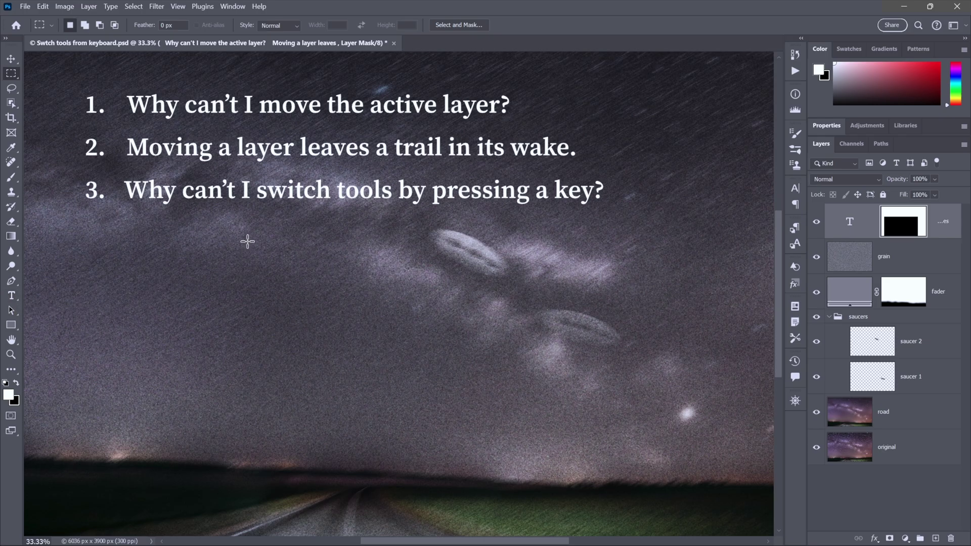
{"action": "key", "text": "t"}
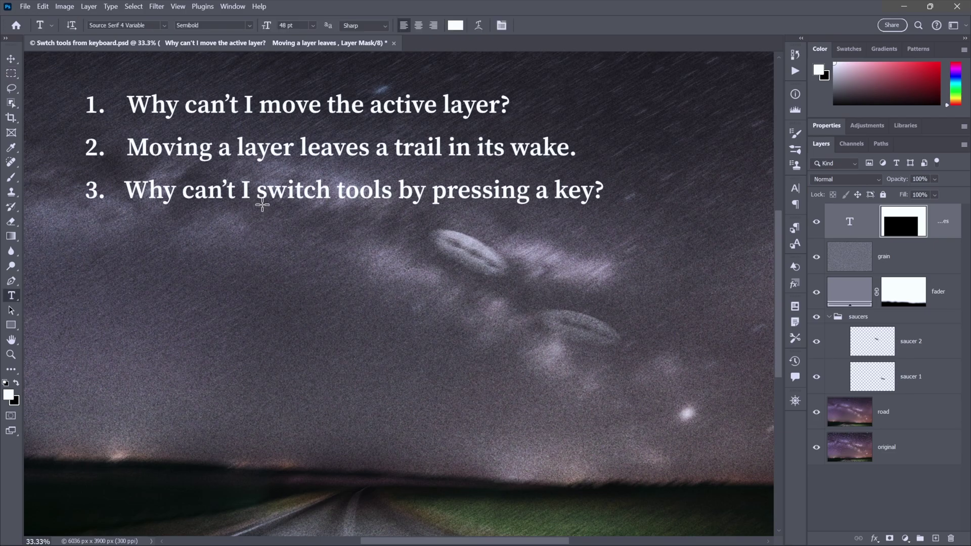
{"action": "key", "text": "m"}
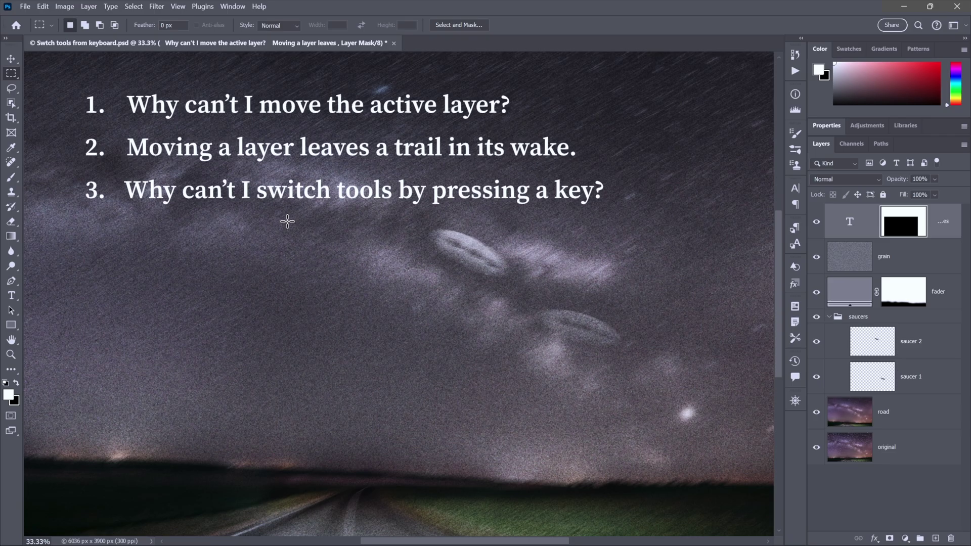
{"action": "key", "text": "t"}
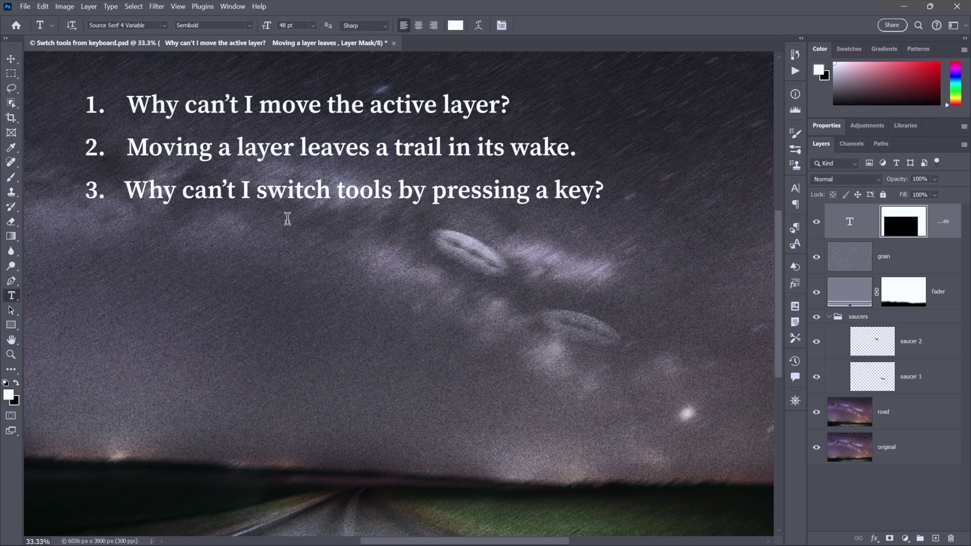
{"action": "key", "text": "m"}
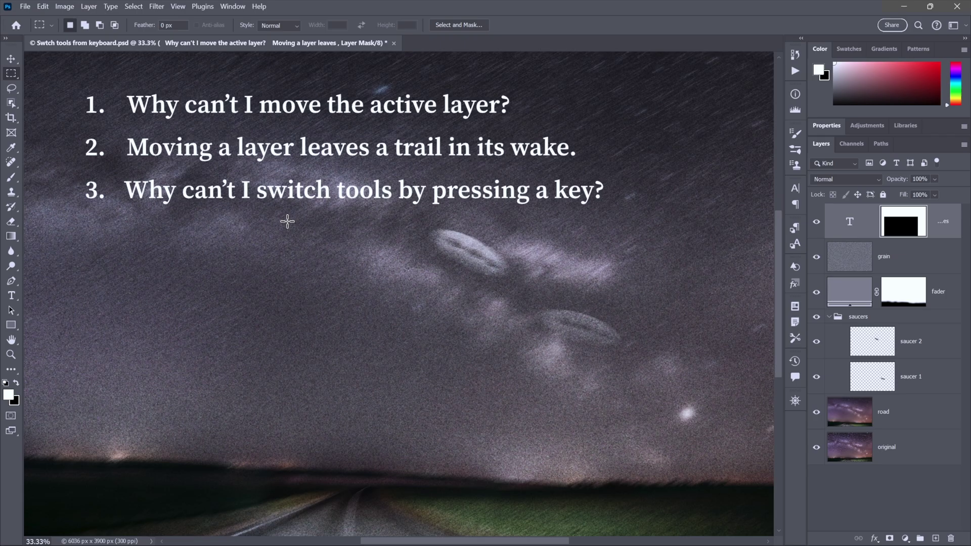
{"action": "key", "text": "t"}
{"action": "key", "text": "m"}
{"action": "key", "text": "t"}
{"action": "key", "text": "m"}
{"action": "key", "text": "t"}
{"action": "left_click", "coordinate": [271, 192]}
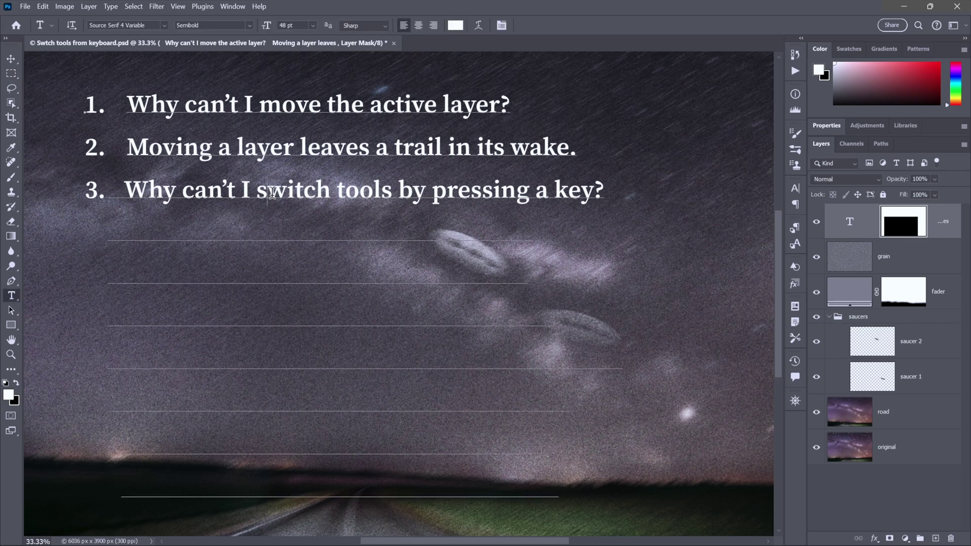
{"action": "type", "text": "tttttttttttttttttttttt"}
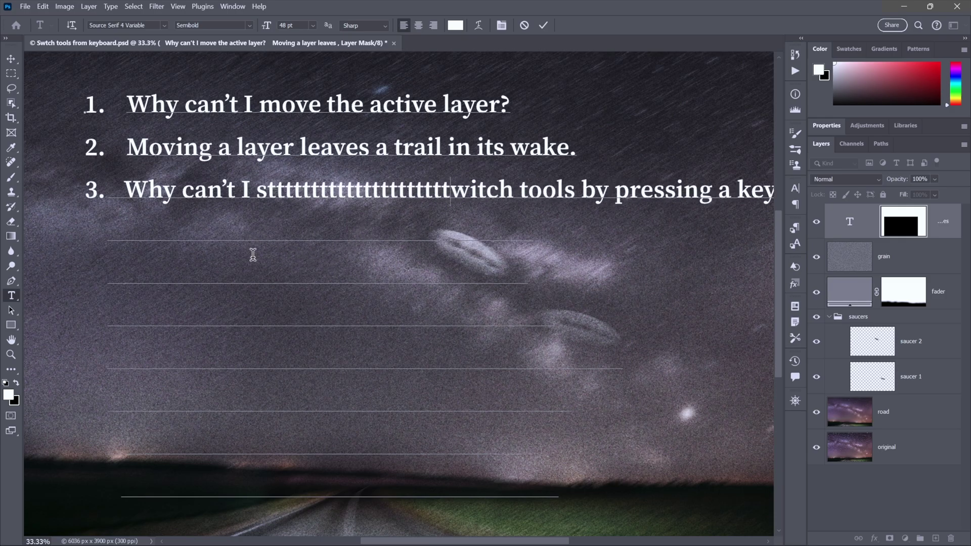
{"action": "key", "text": "ctrl+z"}
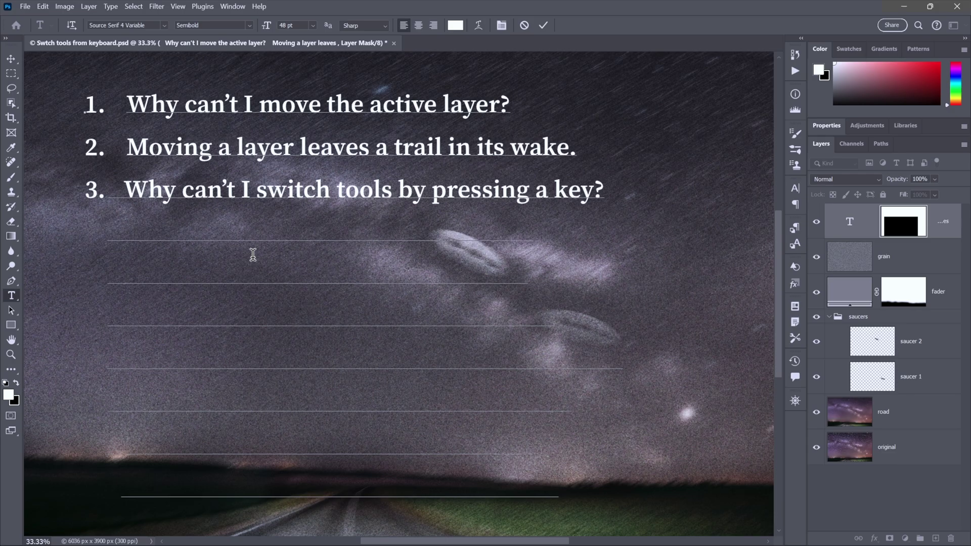
{"action": "key", "text": "Escape"}
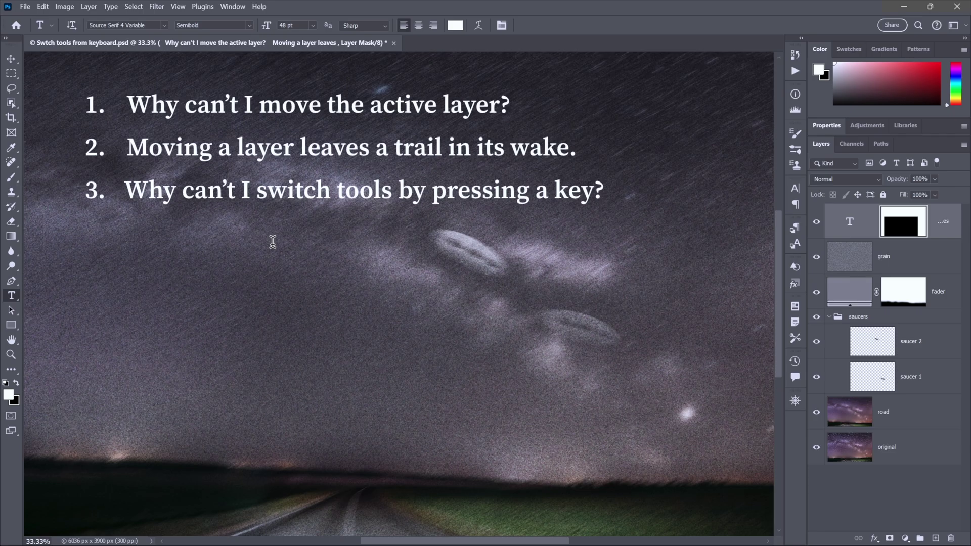
{"action": "key", "text": "m"}
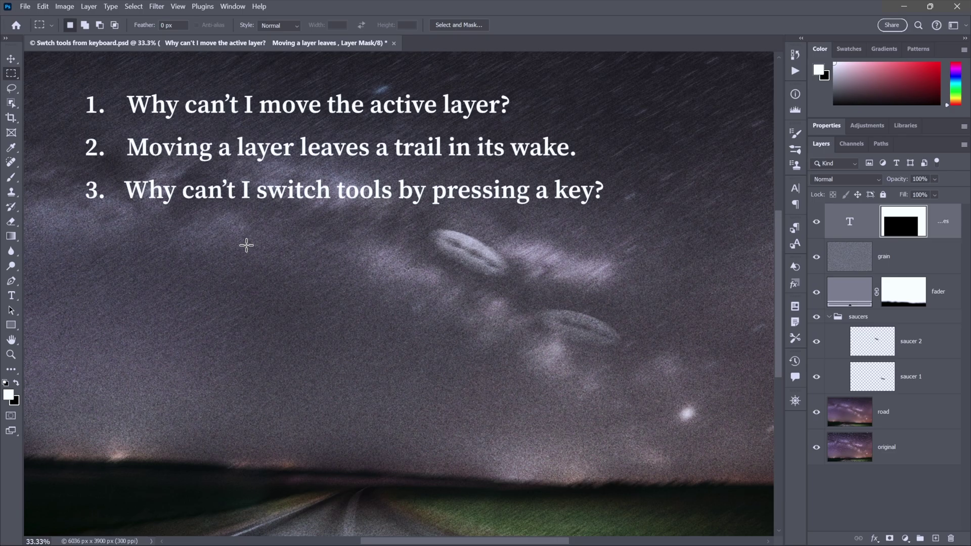
Step: Set the Spring-loaded Tool Shortcuts Timing Sensitivity to 2000 ms in Tools preferences
{"action": "key", "text": "ctrl"}
{"action": "key", "text": "ctrl+k"}
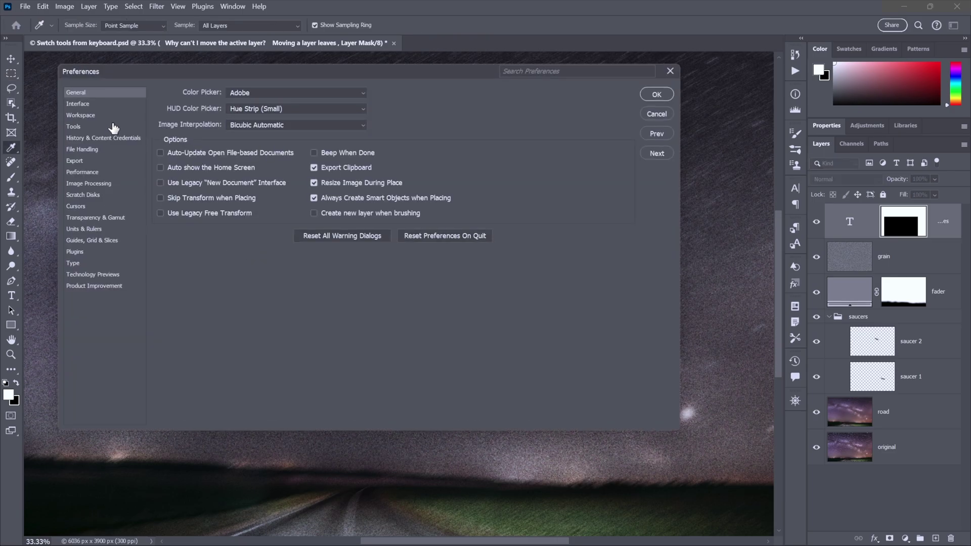
{"action": "left_click", "coordinate": [90, 129]}
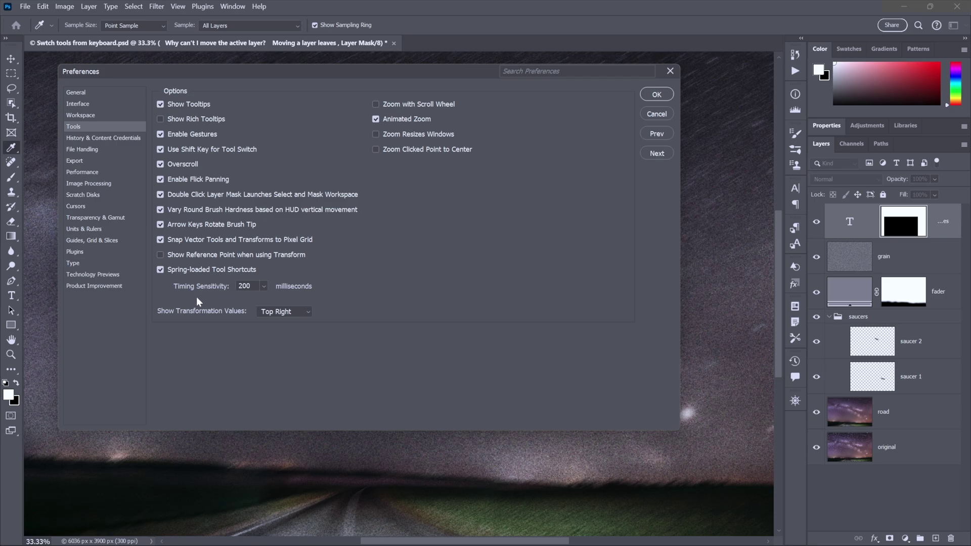
{"action": "left_click", "coordinate": [263, 287]}
{"action": "left_click", "coordinate": [395, 292]}
{"action": "left_click", "coordinate": [656, 94]}
{"action": "key", "text": "m"}
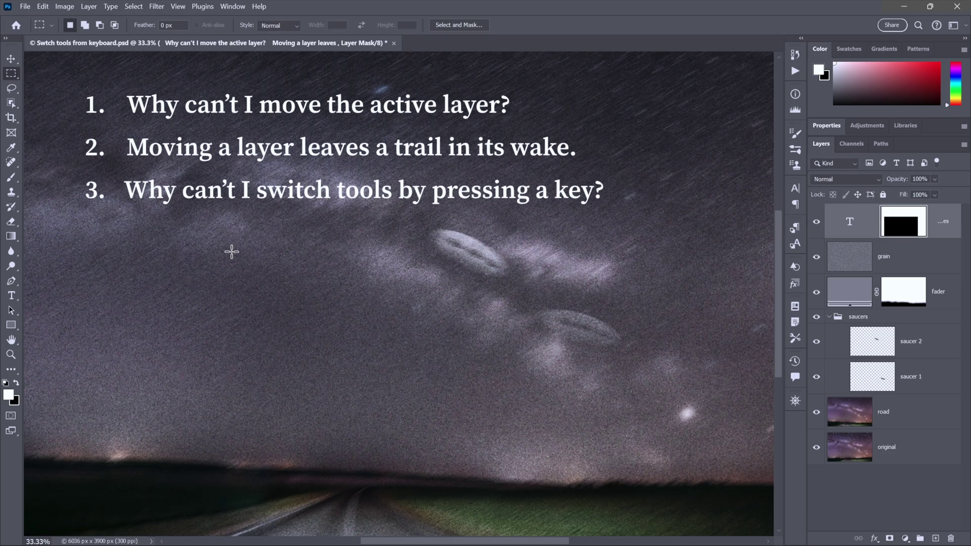
Step: Switch to the Type tool and back to Marquee, then zoom in on the upper saucer
{"action": "key", "text": "t"}
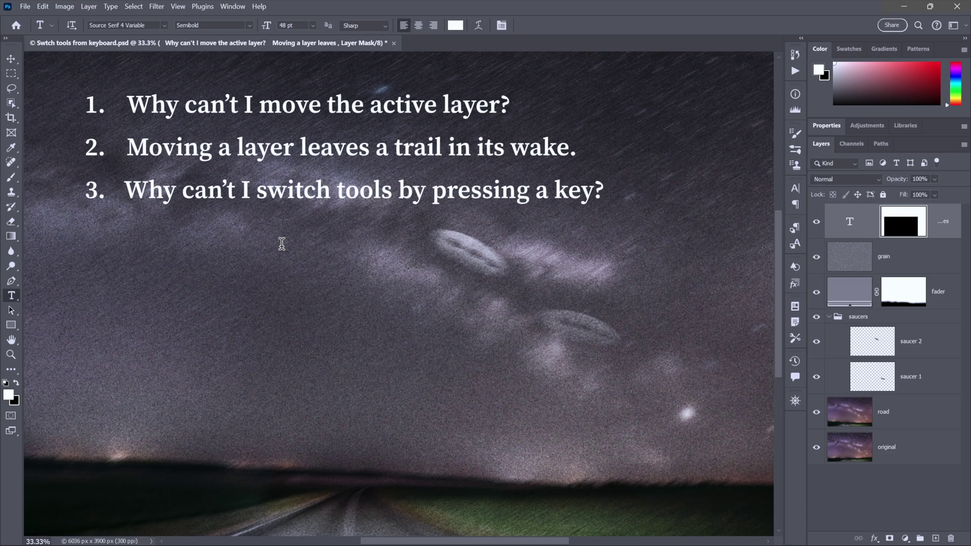
{"action": "key", "text": "m"}
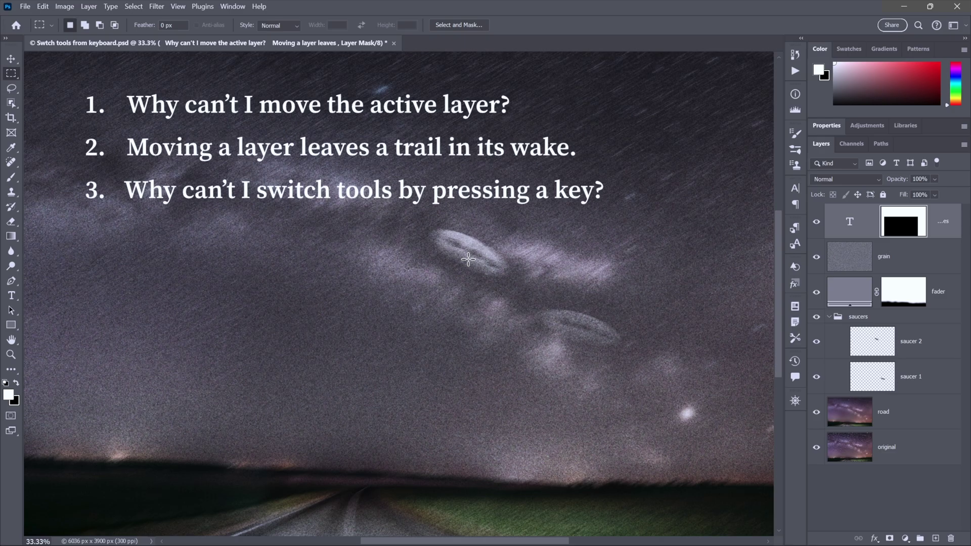
{"action": "key", "text": "z"}
{"action": "left_click_drag", "start_coordinate": [468, 260], "coordinate": [464, 255]}
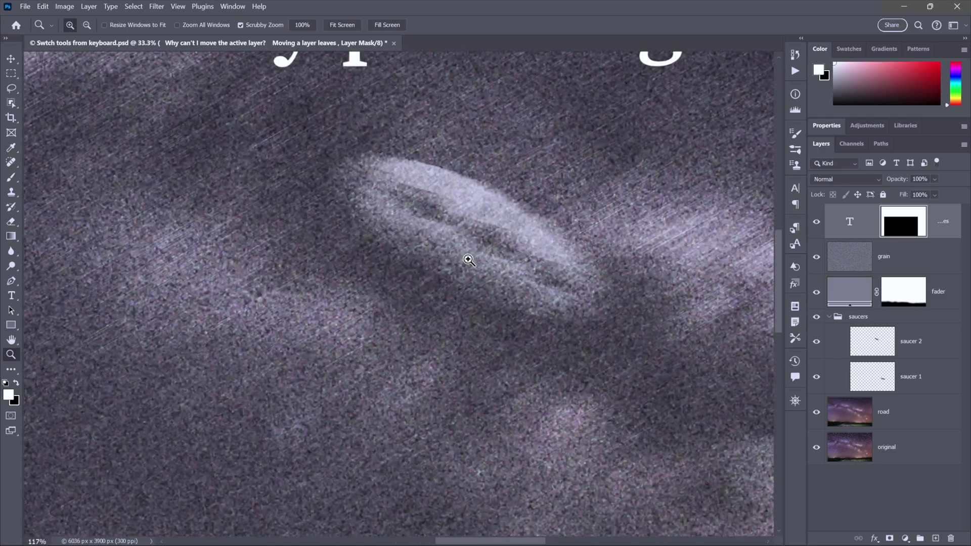
Step: Return to Rectangular Marquee, hold Ctrl for Move, and reopen the Tools preferences
{"action": "key", "text": "m"}
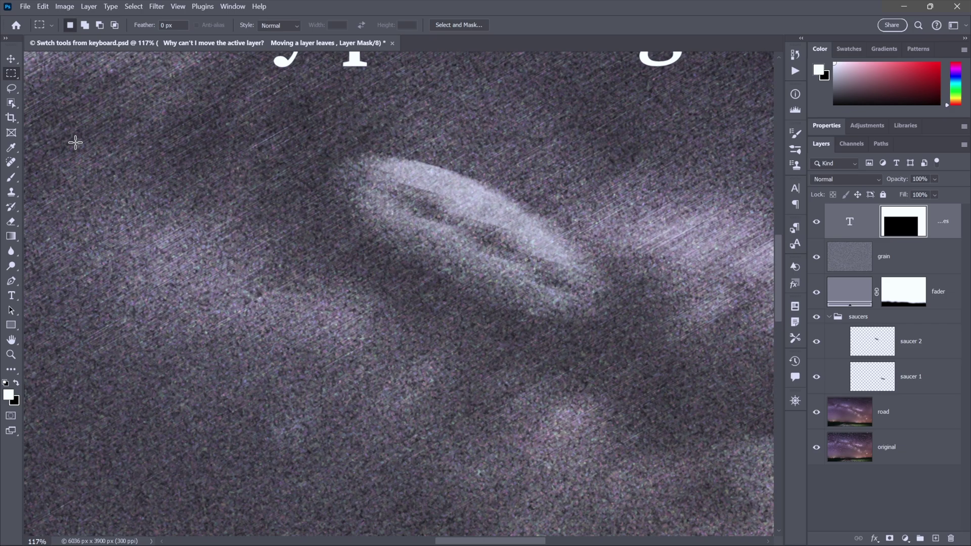
{"action": "key", "text": "ctrl"}
{"action": "key", "text": "i"}
{"action": "key", "text": "ctrl+k"}
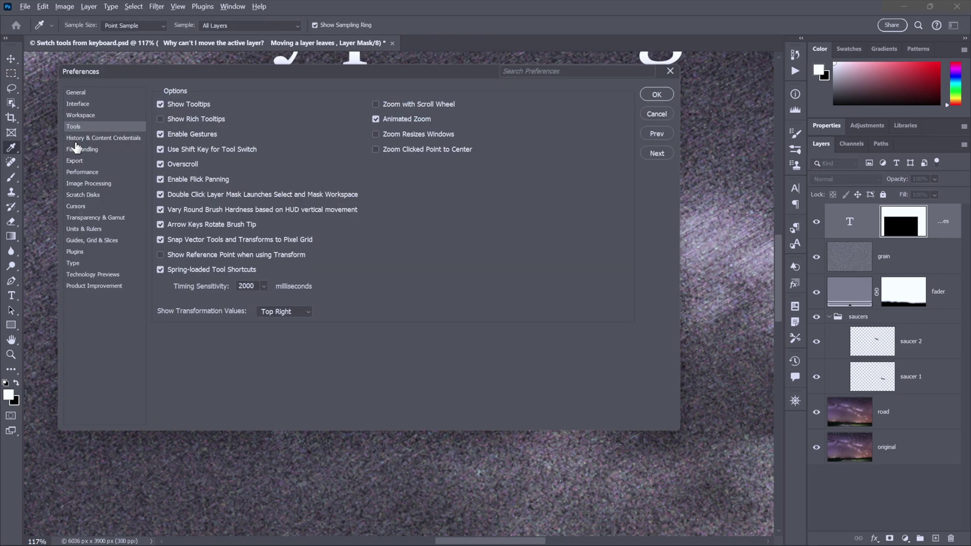
Step: Turn off Spring-loaded Tool Shortcuts, close preferences, and fit the whole image in the window
{"action": "left_click", "coordinate": [159, 269]}
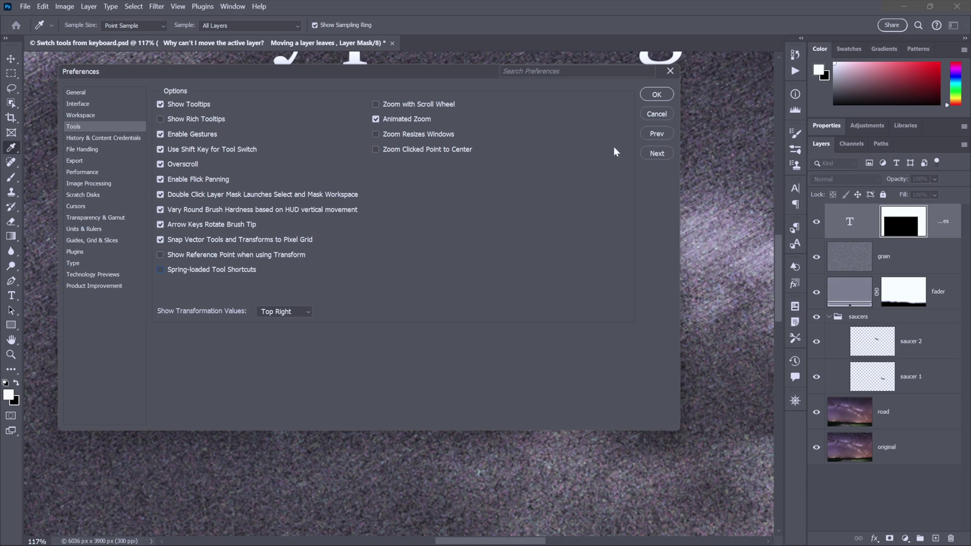
{"action": "left_click", "coordinate": [656, 94]}
{"action": "key", "text": "m"}
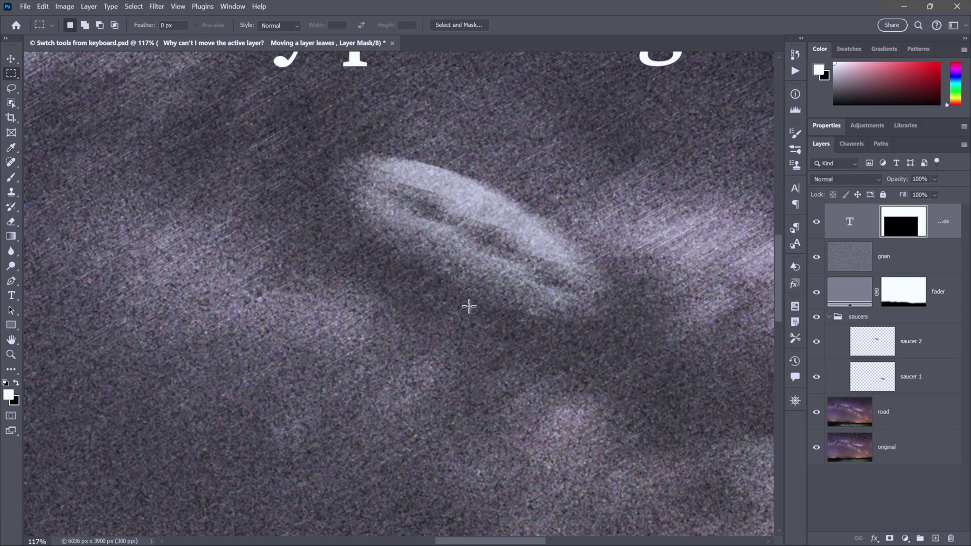
{"action": "key", "text": "ctrl+minus"}
{"action": "key", "text": "ctrl+minus"}
{"action": "key", "text": "ctrl+minus"}
{"action": "key", "text": "ctrl+minus"}
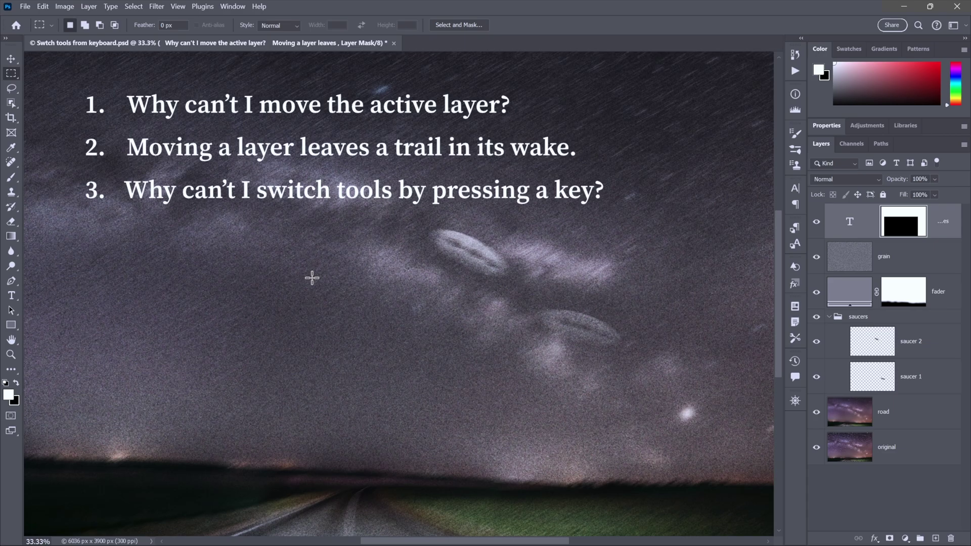
Step: Zoom in on the upper saucer and reopen the Tools preferences
{"action": "key", "text": "z"}
{"action": "left_click_drag", "start_coordinate": [473, 259], "coordinate": [410, 292]}
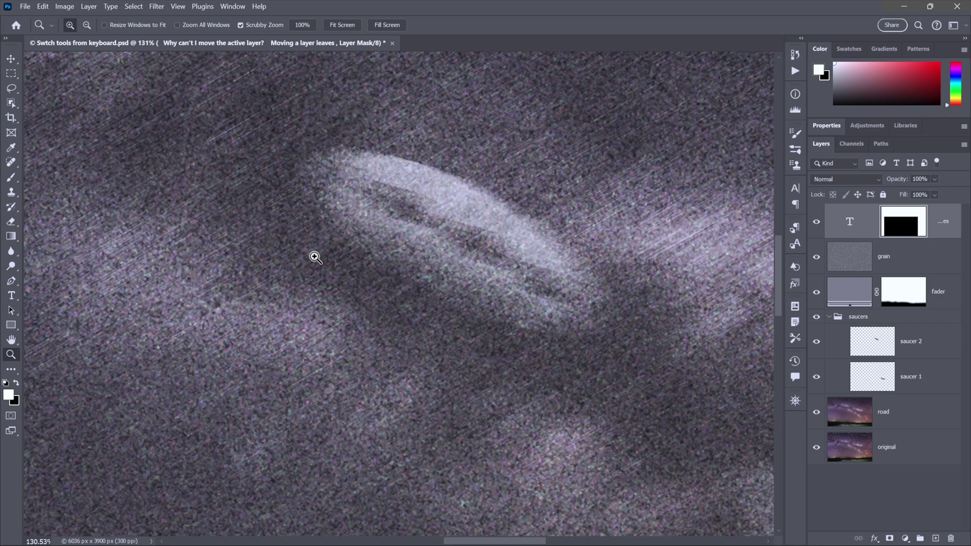
{"action": "key", "text": "ctrl"}
{"action": "key", "text": "i"}
{"action": "key", "text": "ctrl+k"}
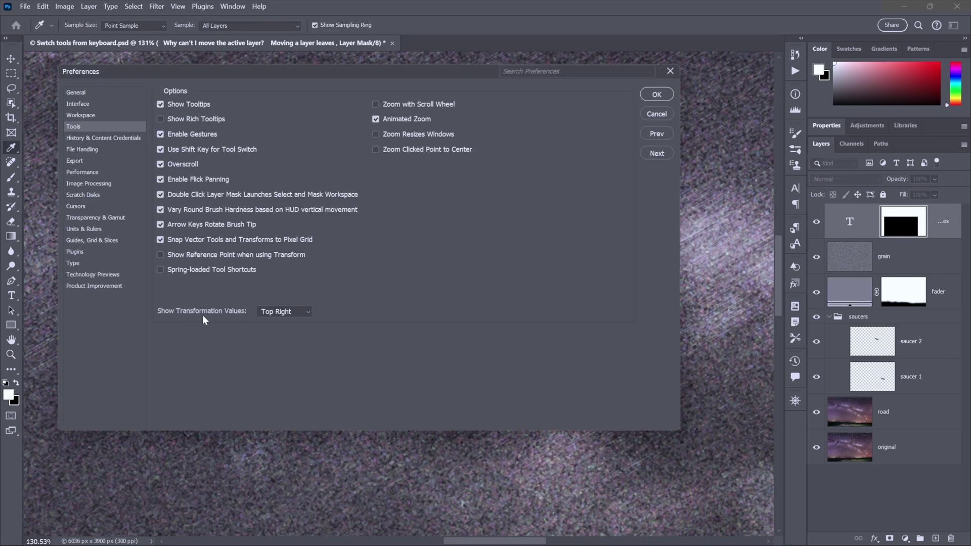
Step: Re-enable Spring-loaded Tool Shortcuts with a 2000-millisecond timing sensitivity
{"action": "left_click", "coordinate": [160, 269]}
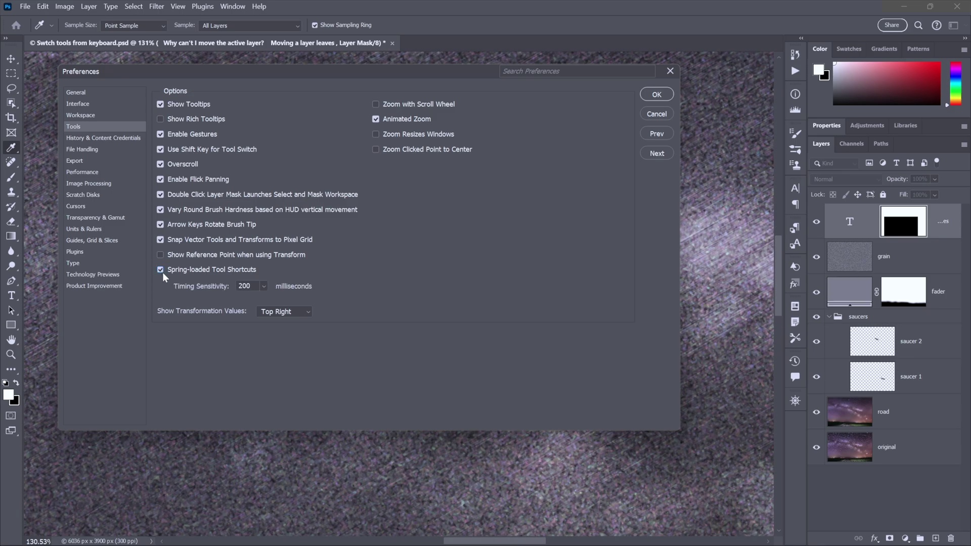
{"action": "left_click", "coordinate": [263, 286]}
{"action": "left_click_drag", "start_coordinate": [266, 297], "coordinate": [351, 303]}
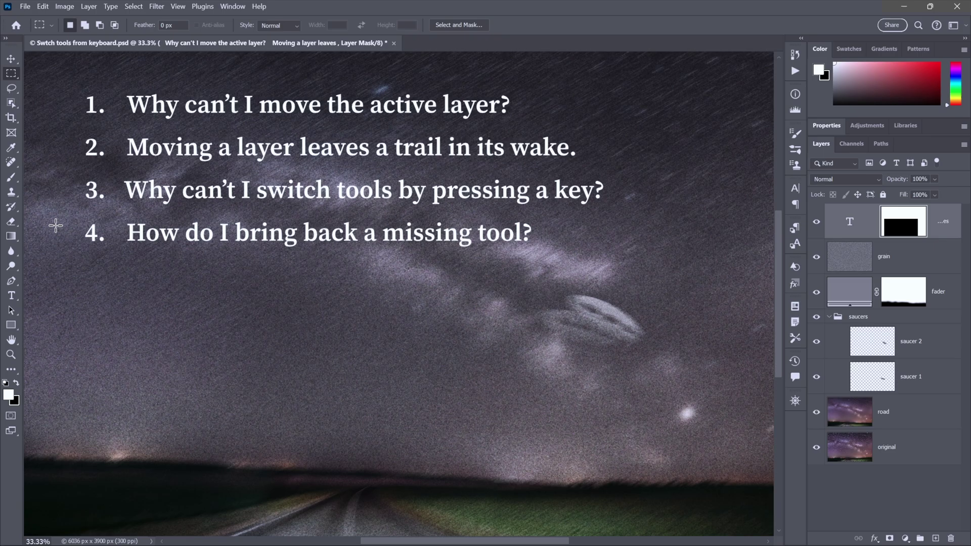
{"action": "left_click", "coordinate": [11, 372]}
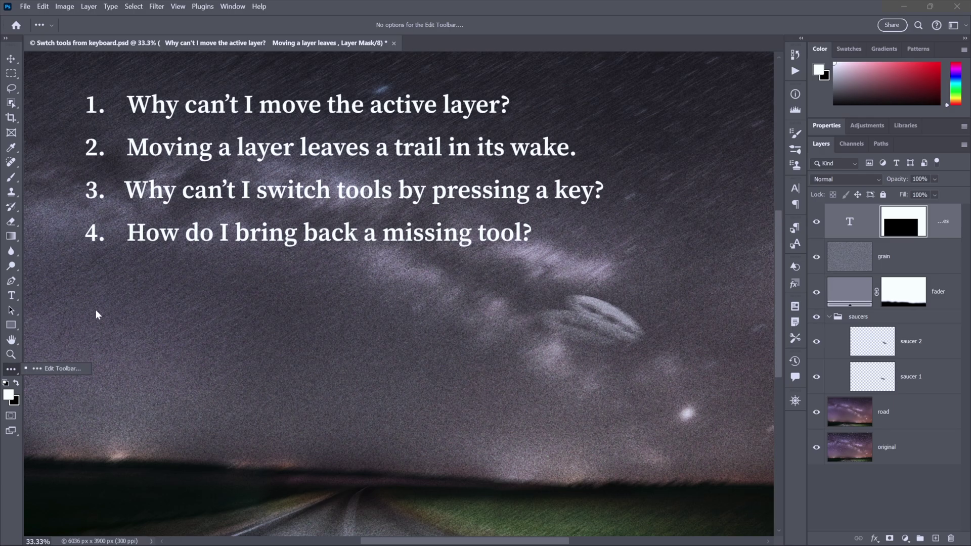
{"action": "left_click", "coordinate": [87, 272]}
Step: Choose Painting from the workspace switcher at the top right
{"action": "left_click", "coordinate": [953, 25]}
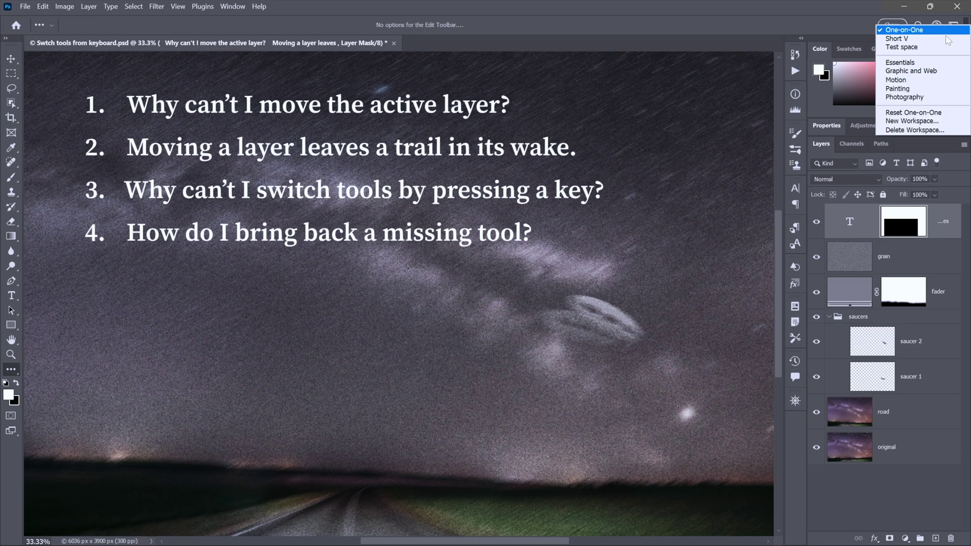
{"action": "left_click", "coordinate": [945, 90]}
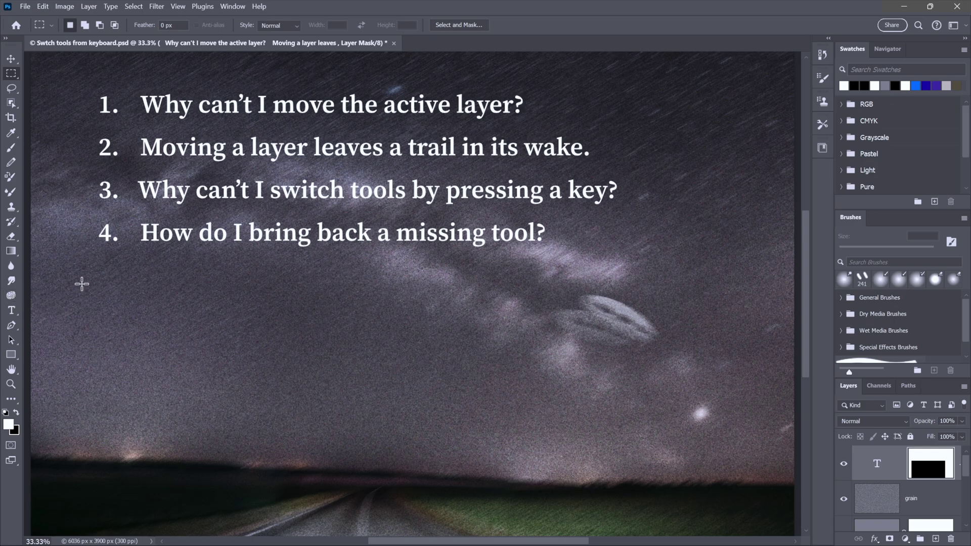
Step: Select the Spot Healing Brush and check its extra tools and the workspace list
{"action": "key", "text": "j"}
{"action": "left_click", "coordinate": [10, 401]}
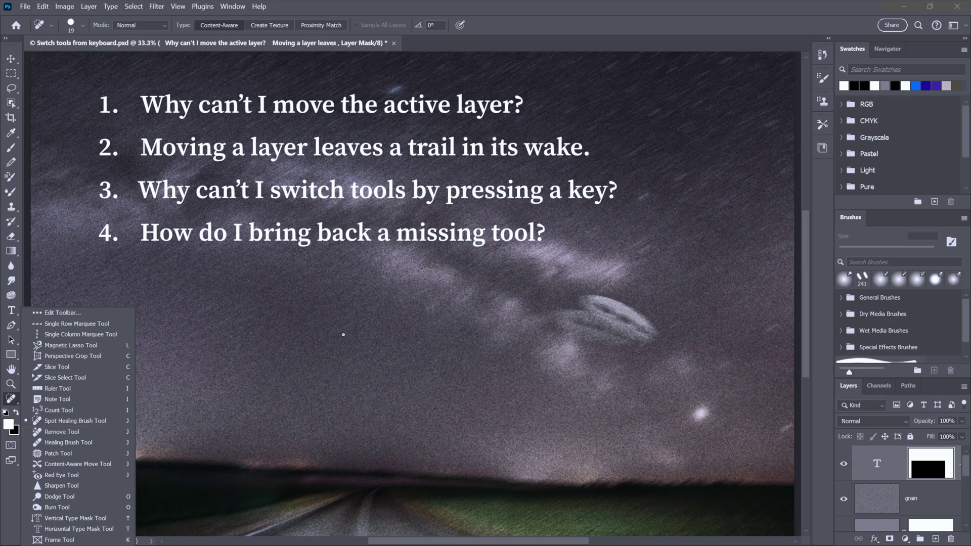
{"action": "left_click", "coordinate": [953, 26]}
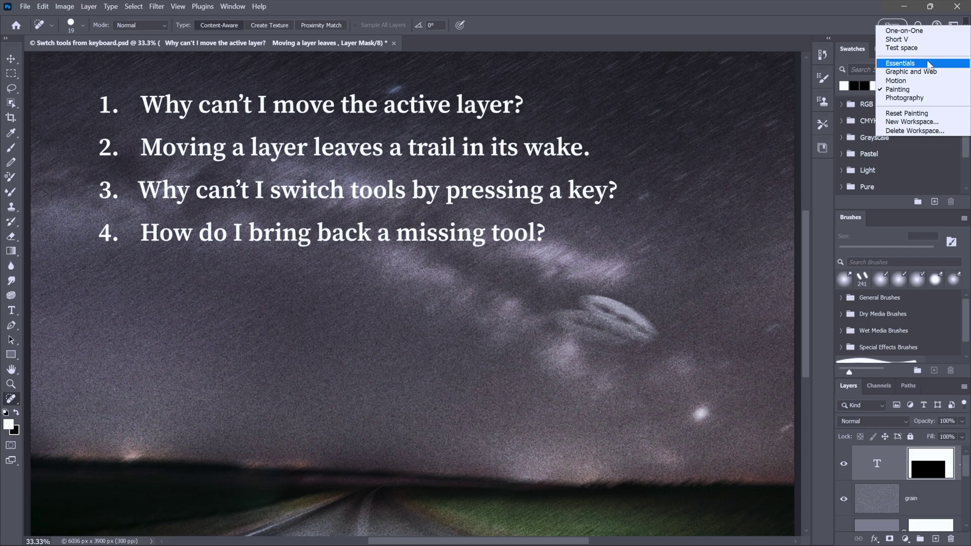
{"action": "left_click", "coordinate": [928, 64]}
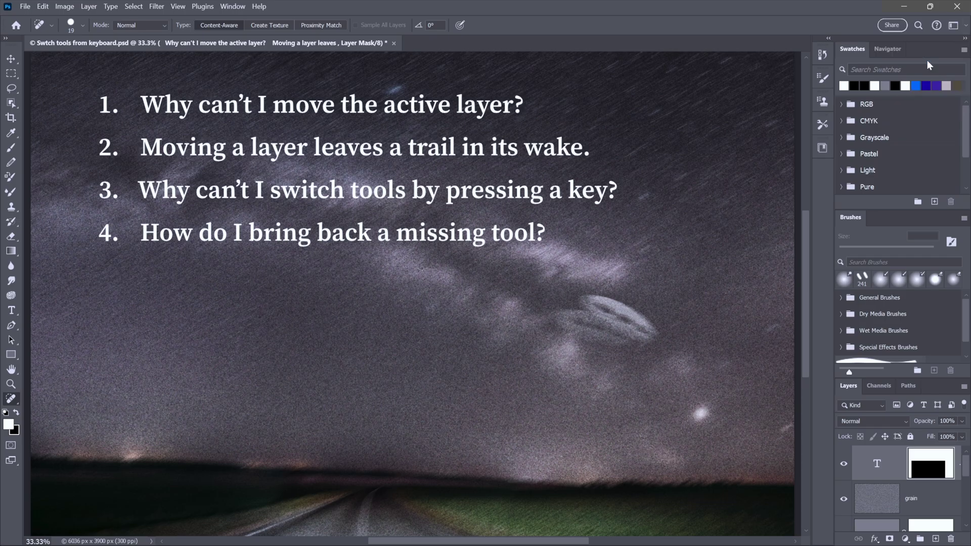
Step: Restore the toolbar to its default tools through Edit Toolbar's Restore Defaults
{"action": "left_click", "coordinate": [14, 403]}
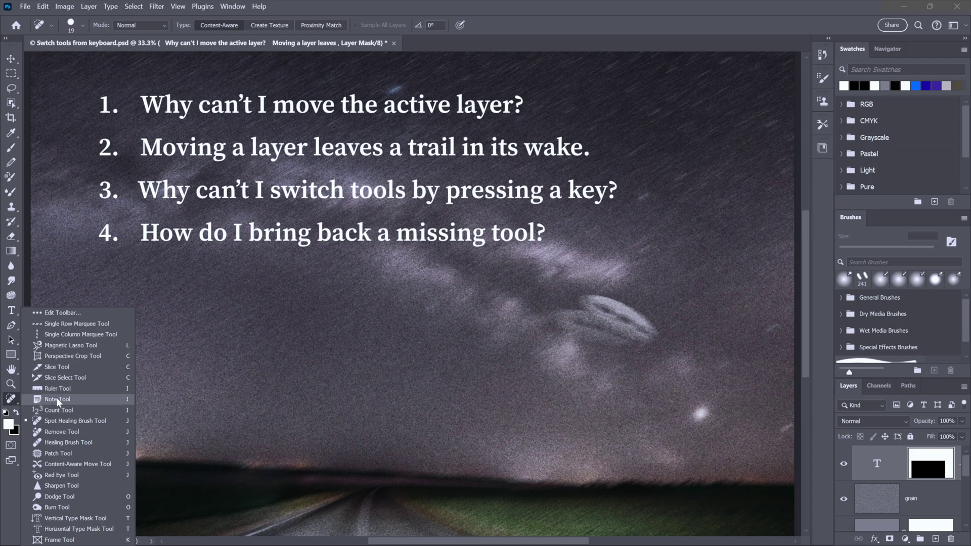
{"action": "left_click", "coordinate": [91, 313]}
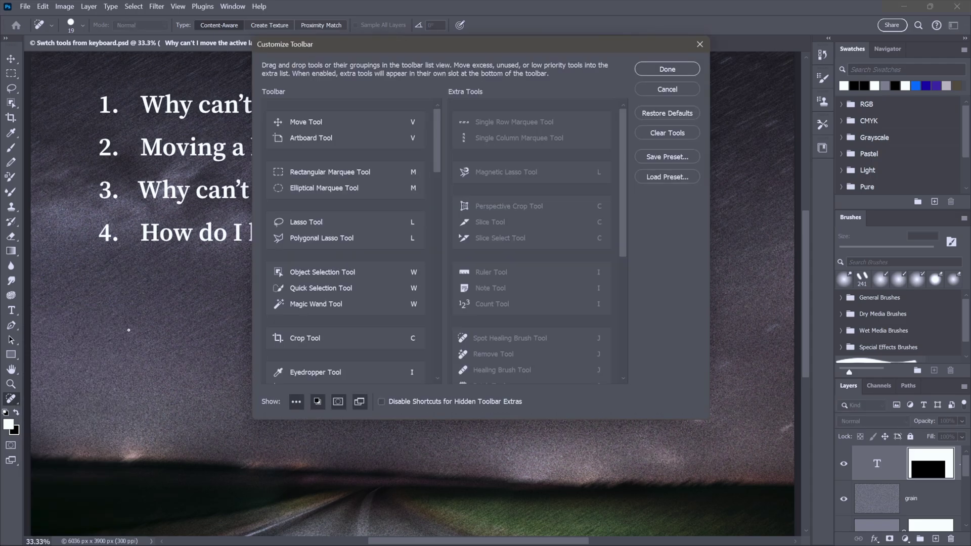
{"action": "left_click", "coordinate": [664, 113]}
{"action": "left_click", "coordinate": [652, 70]}
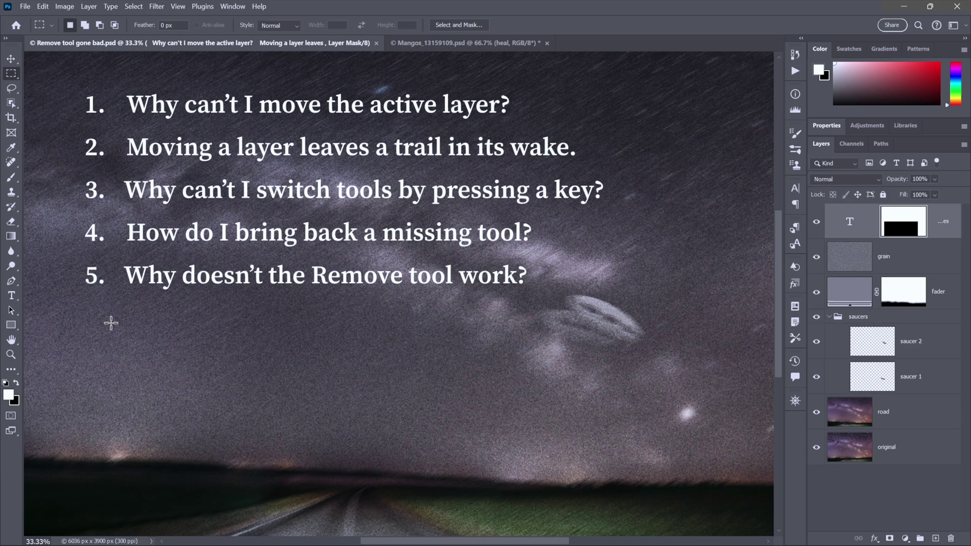
Step: On the Mangos image, paint out the centre mango's stem with the Remove tool
{"action": "key", "text": "ctrl+Tab"}
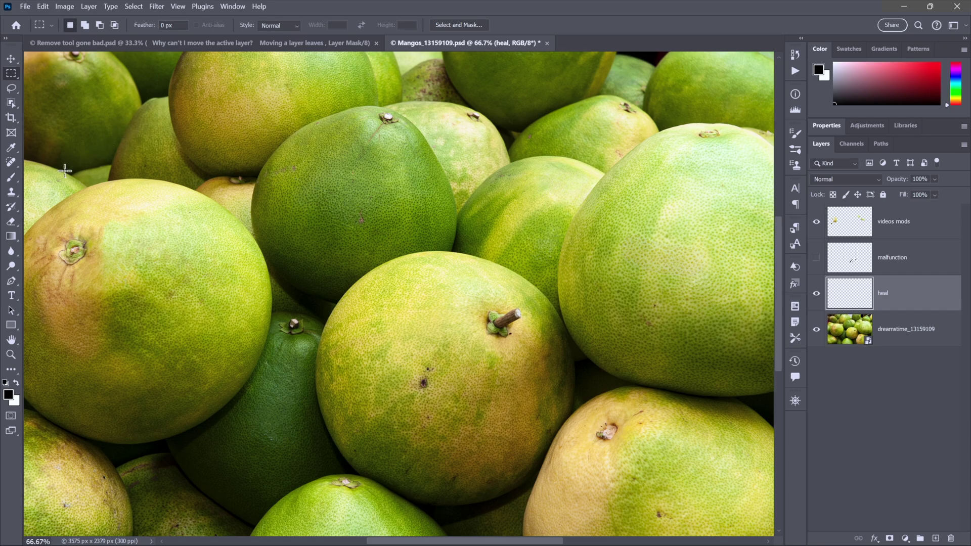
{"action": "left_click", "coordinate": [11, 163]}
{"action": "right_click", "coordinate": [16, 164]}
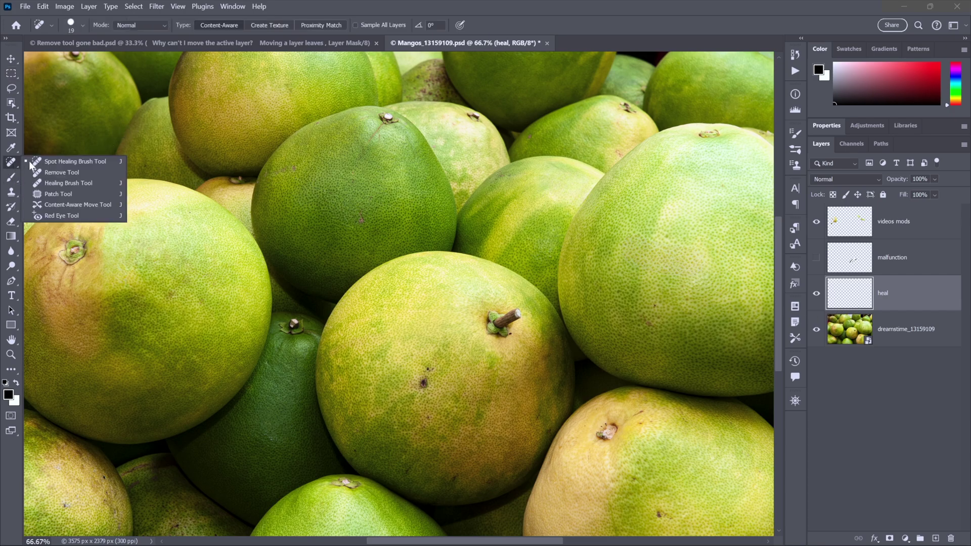
{"action": "left_click", "coordinate": [96, 172]}
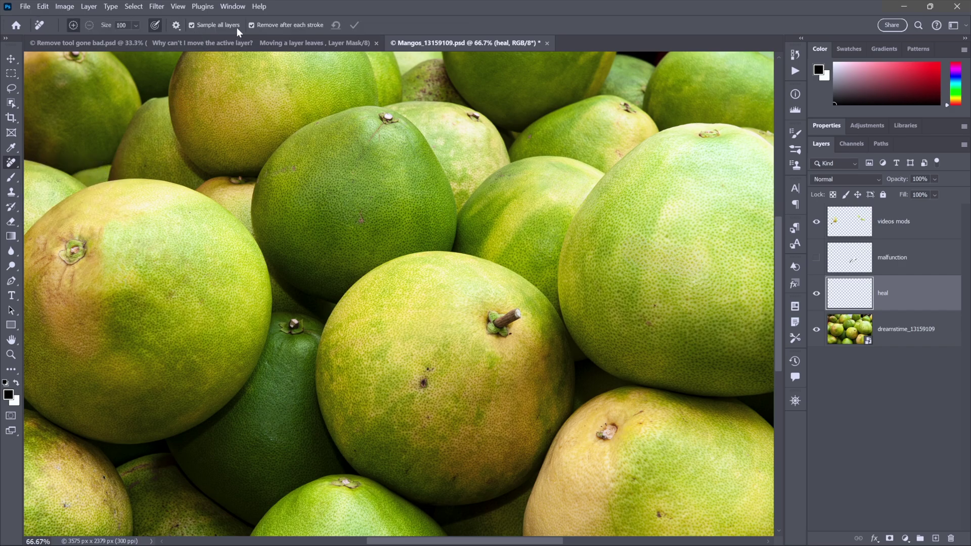
{"action": "mouse_move", "coordinate": [537, 317]}
{"action": "left_mouse_down"}
{"action": "mouse_move", "coordinate": [477, 306]}
{"action": "mouse_move", "coordinate": [522, 334]}
{"action": "mouse_move", "coordinate": [439, 350]}
{"action": "mouse_move", "coordinate": [424, 365]}
{"action": "mouse_move", "coordinate": [424, 436]}
{"action": "mouse_move", "coordinate": [430, 348]}
{"action": "mouse_move", "coordinate": [443, 333]}
{"action": "left_mouse_up"}
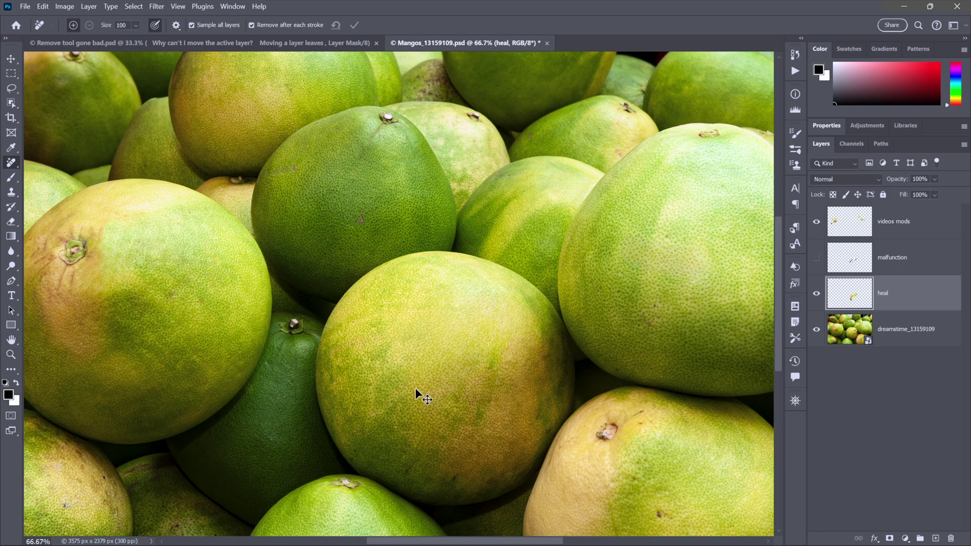
Step: Change Remove Tool Processing from Faster to More stable in Image Processing preferences
{"action": "key", "text": "ctrl+k"}
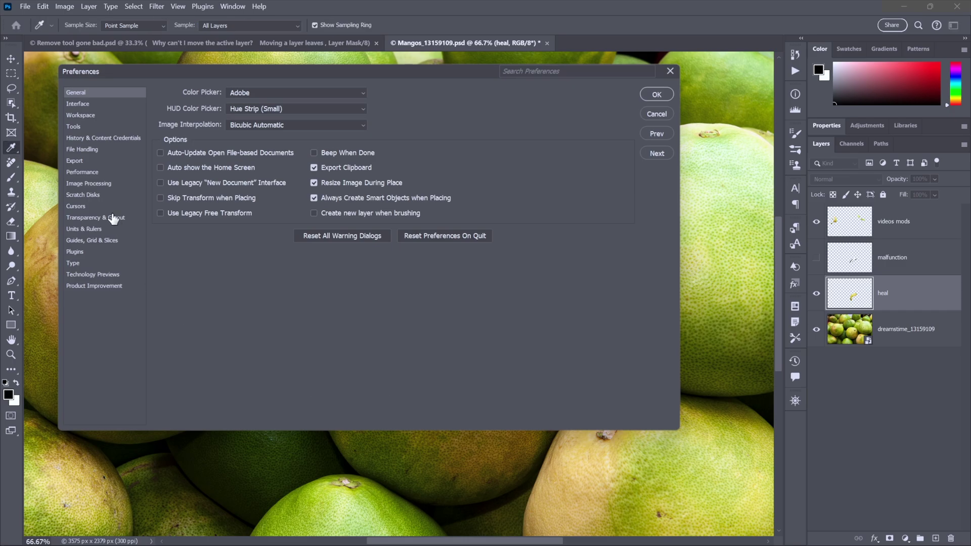
{"action": "left_click", "coordinate": [96, 183]}
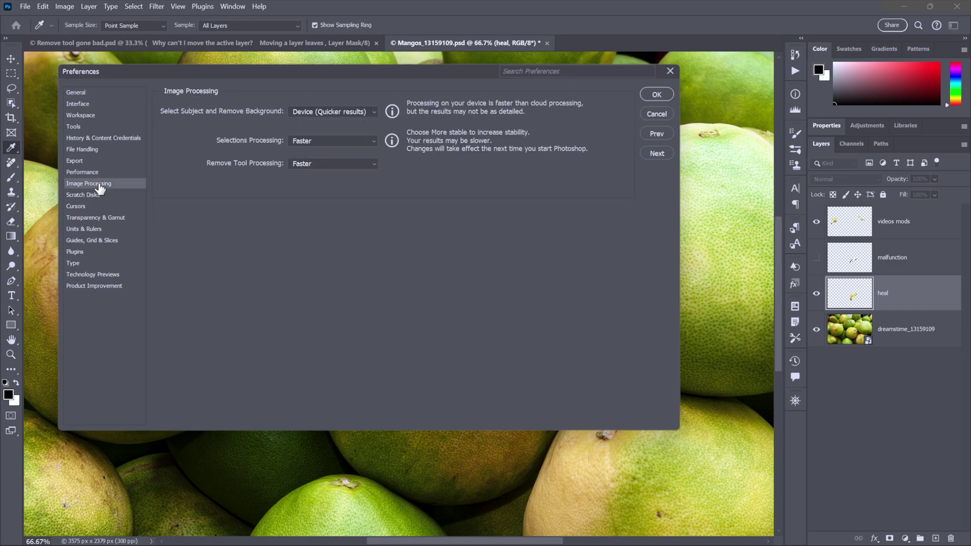
{"action": "left_click", "coordinate": [338, 163]}
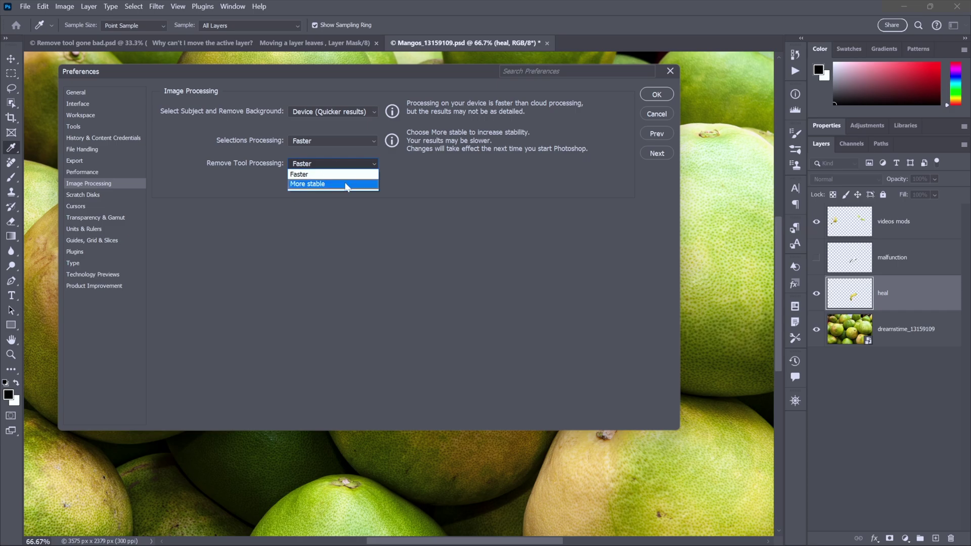
{"action": "left_click", "coordinate": [346, 184]}
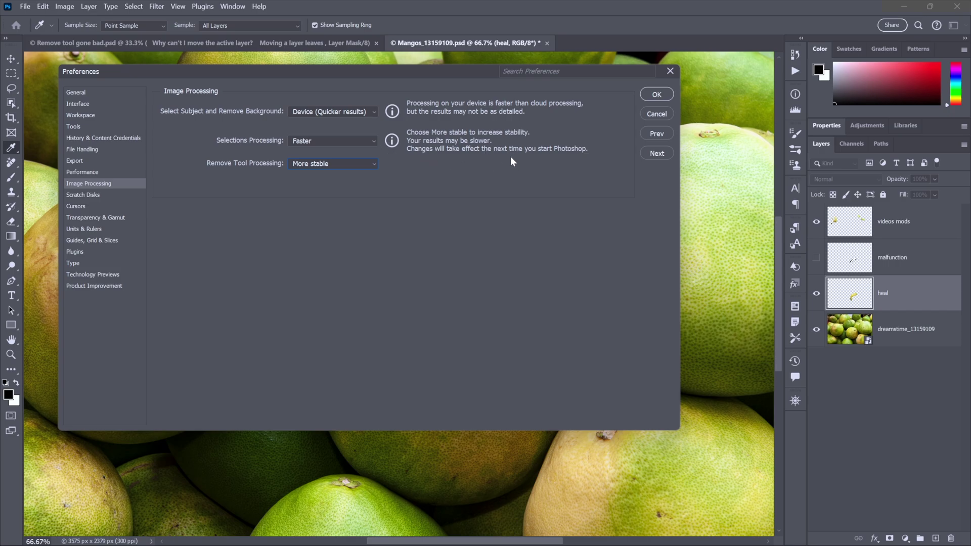
Step: Accept the preferences, reveal the malfunction layer's smudge, and bring up the Known issues page
{"action": "left_click", "coordinate": [656, 95]}
{"action": "key", "text": "j"}
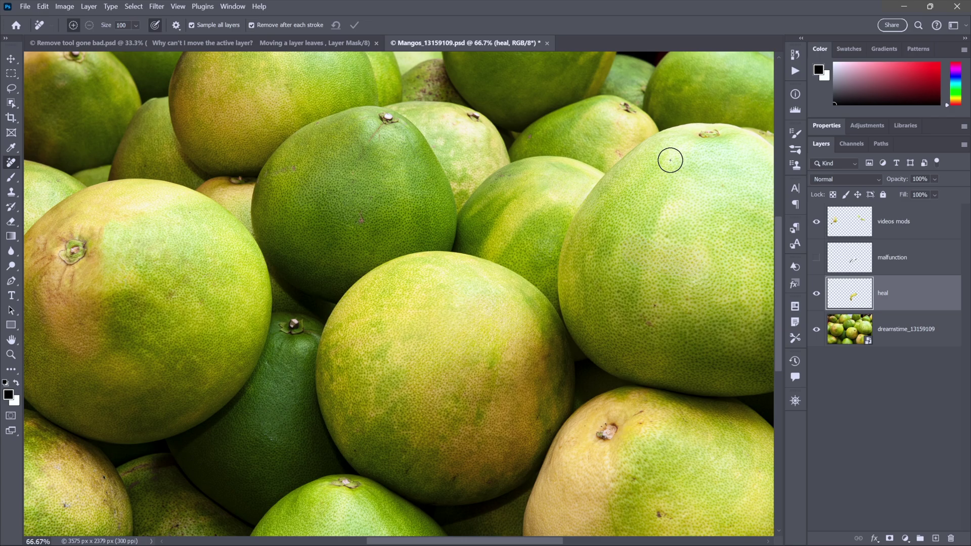
{"action": "left_click", "coordinate": [816, 259]}
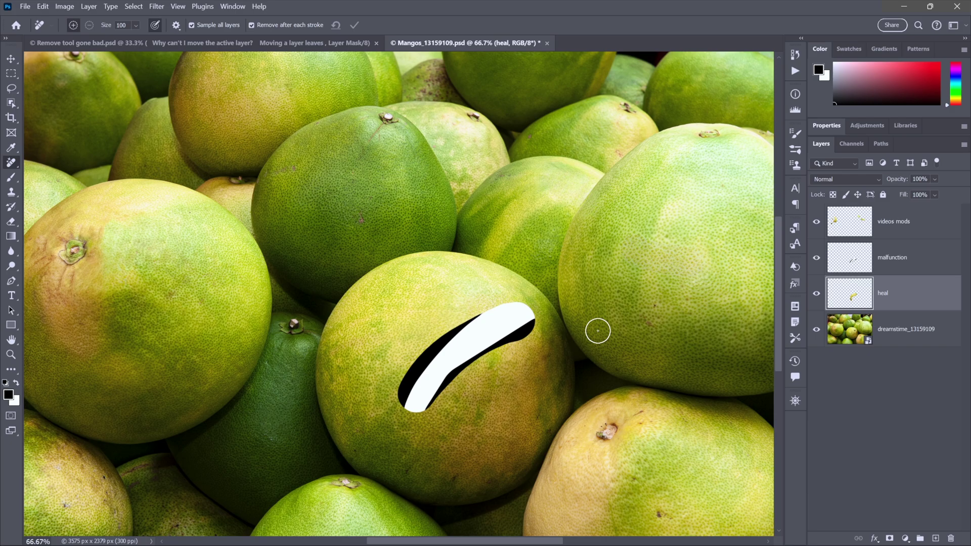
{"action": "key", "text": "alt+Tab"}
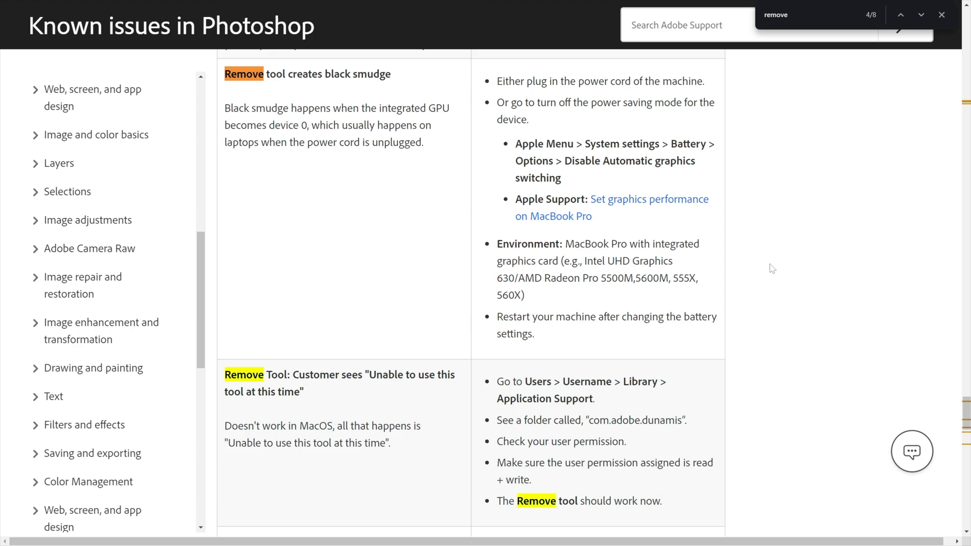
Step: Switch from the browser back to Jagged vector imports.psd in Photoshop
{"action": "key", "text": "alt+Tab"}
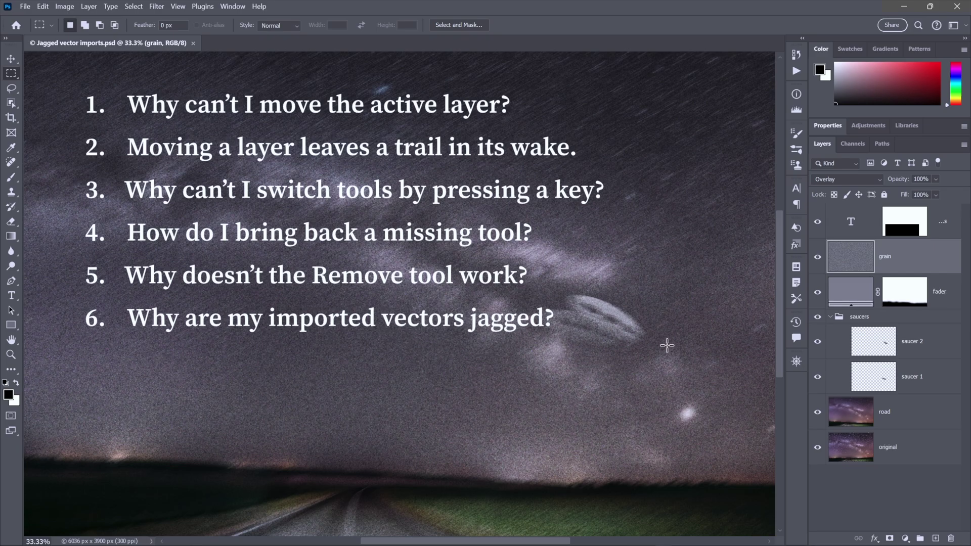
Step: Copy the tears-of-joy emoji artwork in Illustrator and return to Photoshop
{"action": "key", "text": "alt+Tab"}
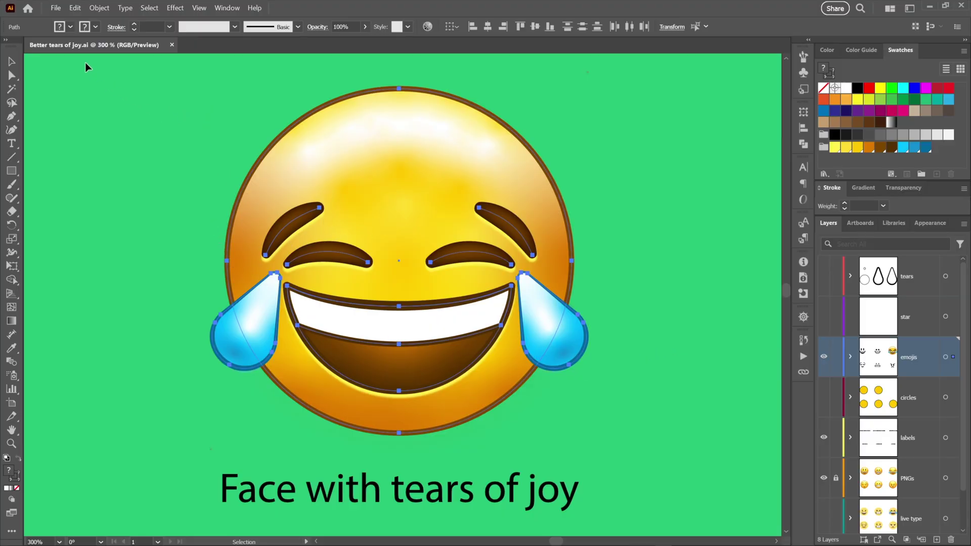
{"action": "left_click", "coordinate": [74, 10]}
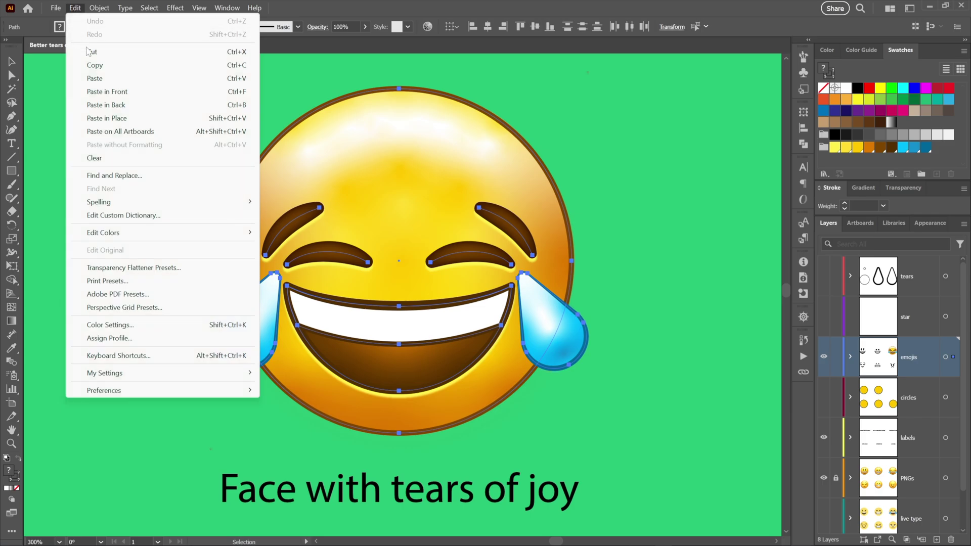
{"action": "left_click", "coordinate": [95, 65]}
{"action": "key", "text": "alt+Tab"}
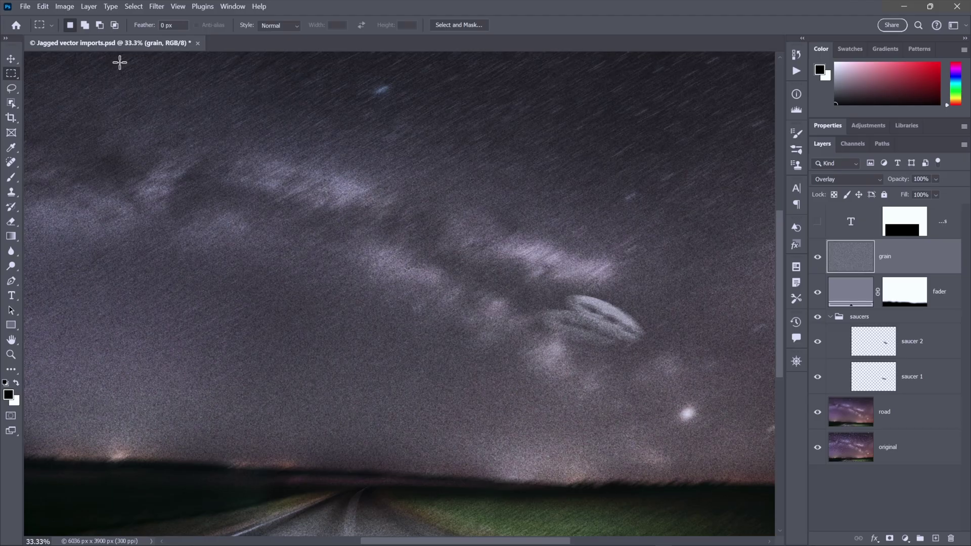
Step: Paste the emoji into the night sky as a Smart Object and scale it to about 195%
{"action": "left_click", "coordinate": [43, 7]}
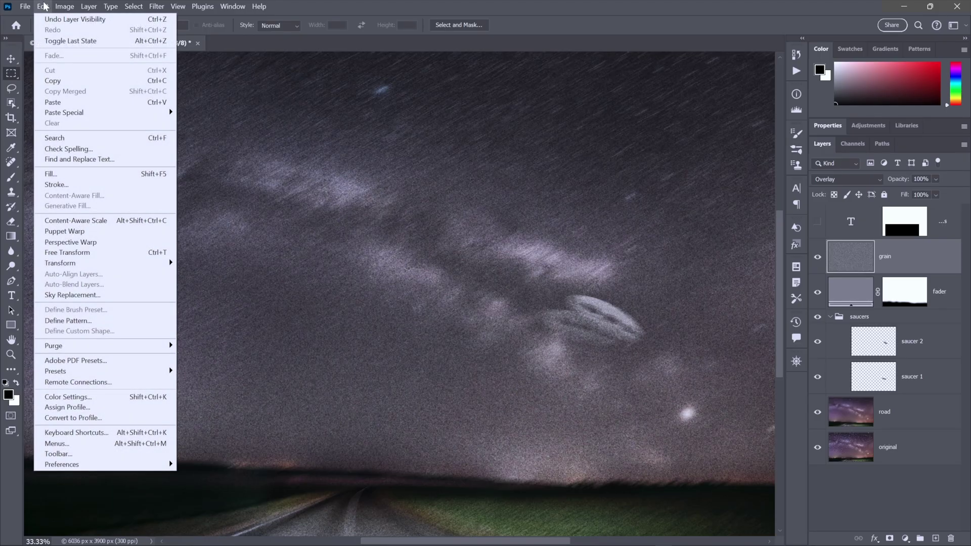
{"action": "left_click", "coordinate": [113, 102]}
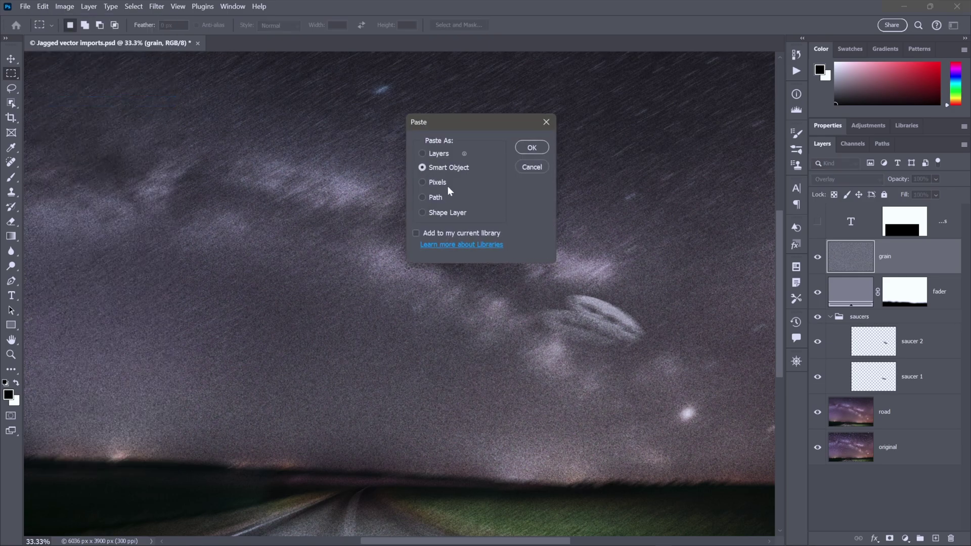
{"action": "left_click", "coordinate": [531, 147]}
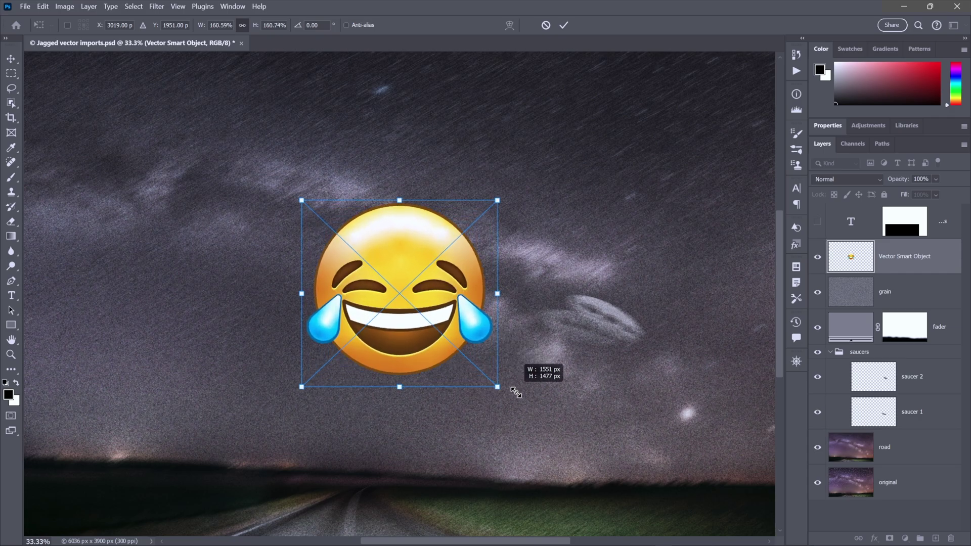
{"action": "left_click_drag", "start_coordinate": [515, 392], "coordinate": [524, 399]}
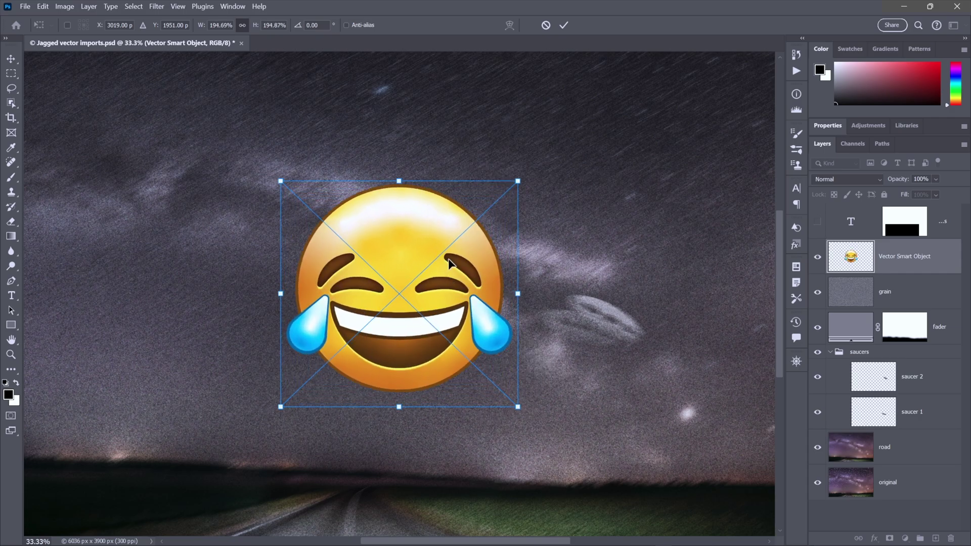
{"action": "key", "text": "Return"}
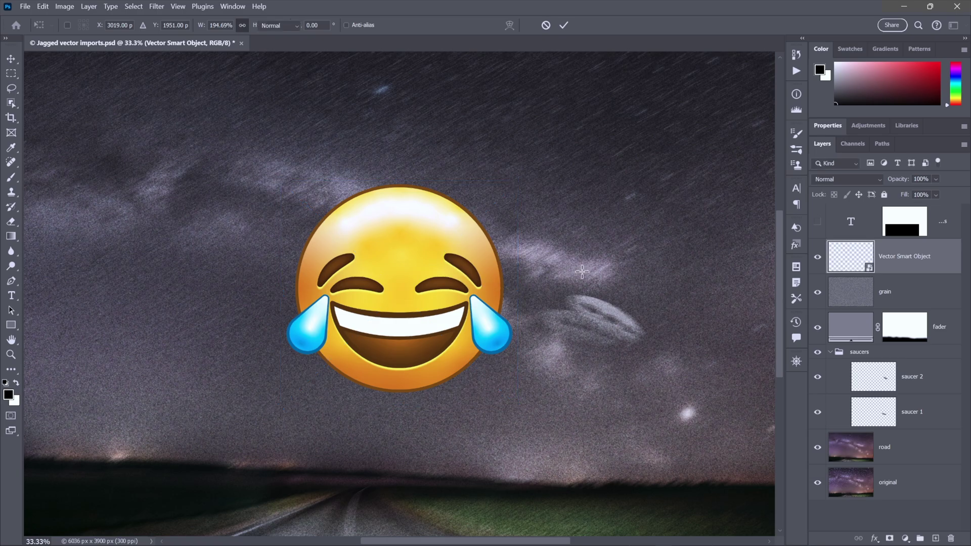
{"action": "key", "text": "m"}
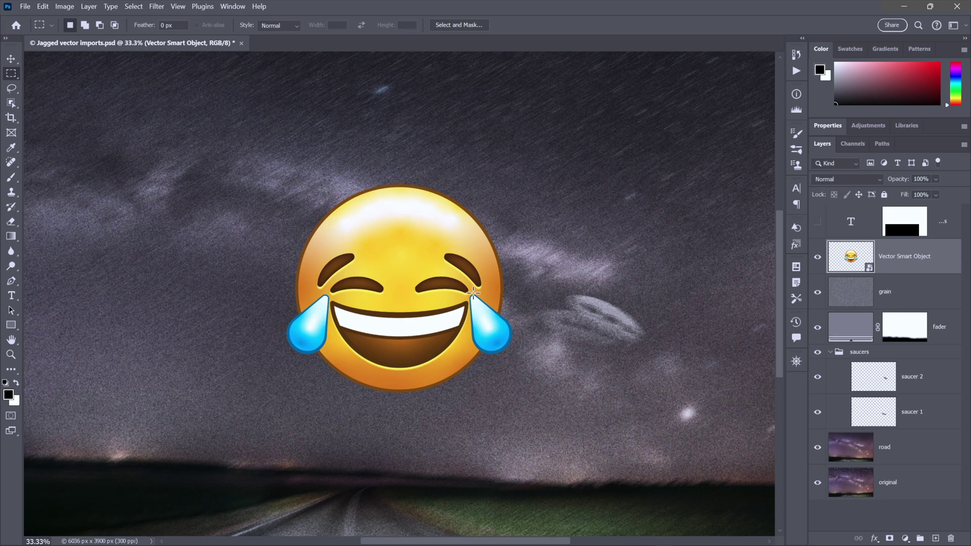
Step: Zoom in on the emoji's eye to inspect its jagged, stair-stepped edge
{"action": "key", "text": "z"}
{"action": "left_click_drag", "start_coordinate": [440, 286], "coordinate": [440, 283]}
{"action": "key", "text": "m"}
{"action": "left_click_drag", "start_coordinate": [325, 275], "coordinate": [600, 257]}
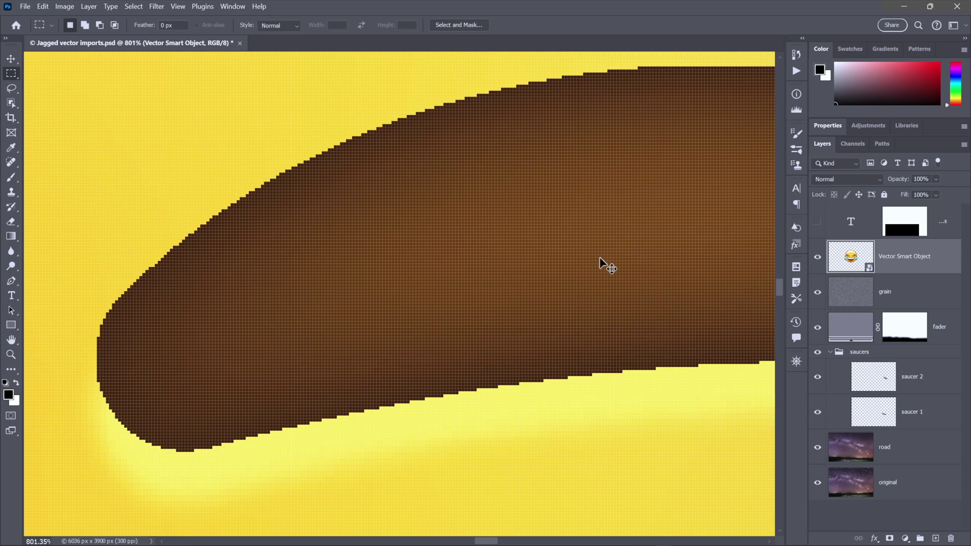
{"action": "key", "text": "ctrl+minus"}
{"action": "key", "text": "ctrl+minus"}
{"action": "key", "text": "ctrl+minus"}
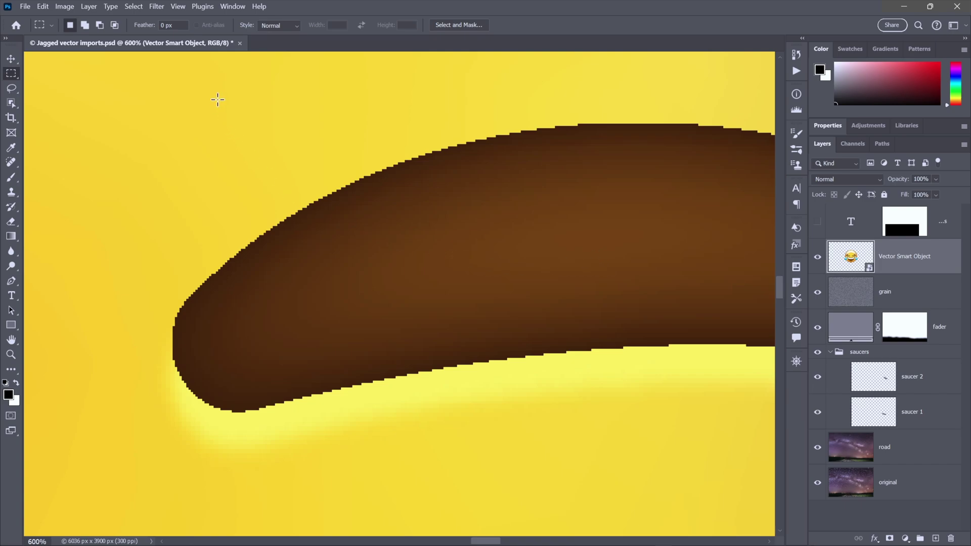
Step: Re-render the emoji through Free Transform with Anti-alias turned on
{"action": "left_click", "coordinate": [43, 8]}
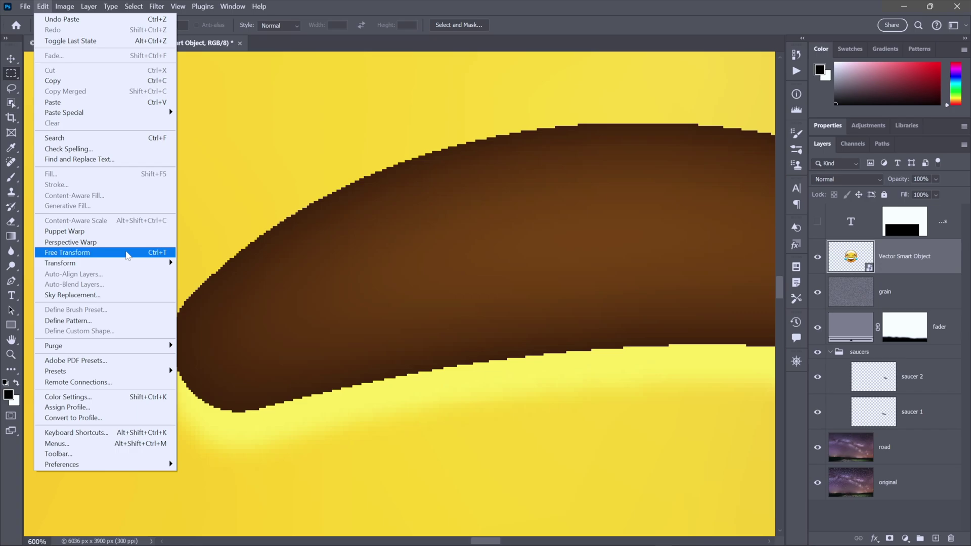
{"action": "left_click", "coordinate": [126, 253]}
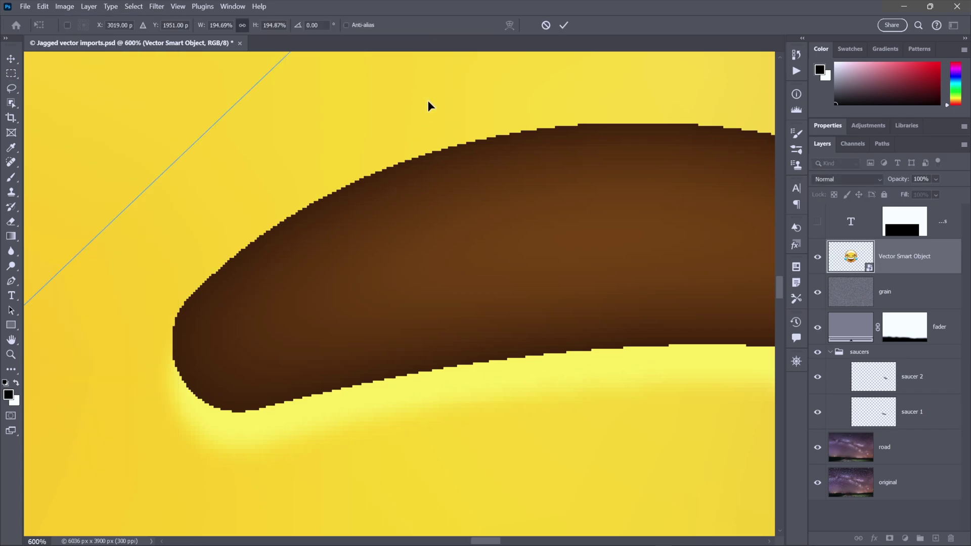
{"action": "left_click", "coordinate": [346, 25]}
{"action": "key", "text": "Return"}
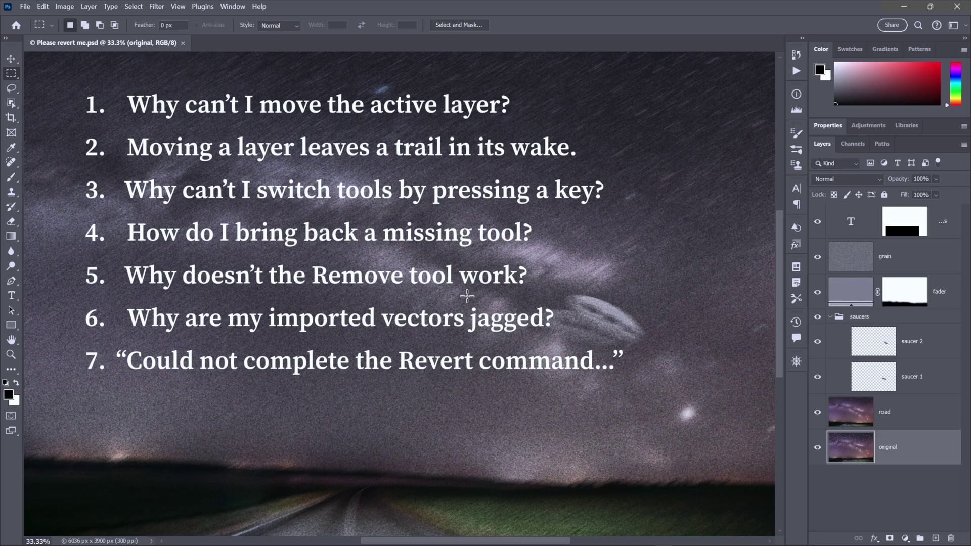
Step: Delete all layers from road up to the text layer, keeping only the original photo
{"action": "left_click", "coordinate": [915, 416]}
{"action": "left_click", "coordinate": [871, 231], "text": "shift"}
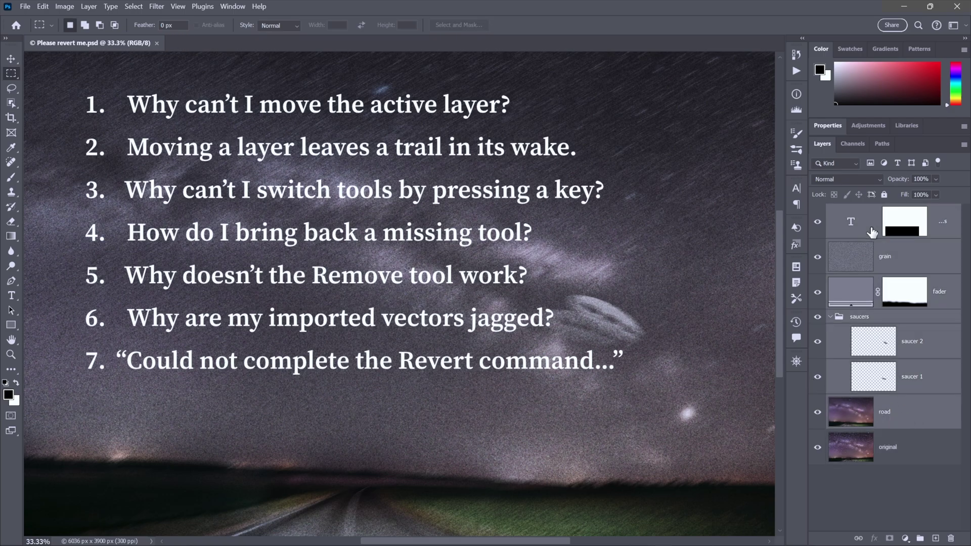
{"action": "key", "text": "Delete"}
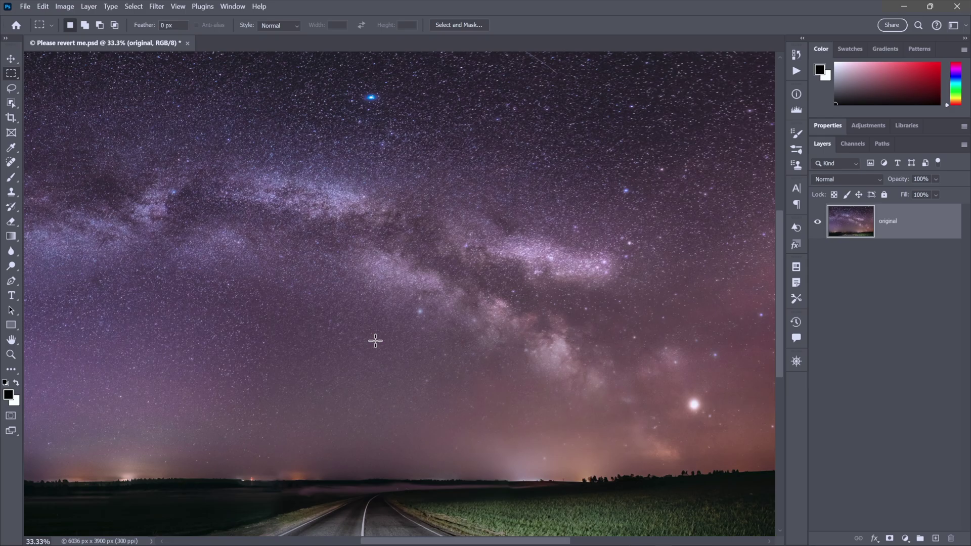
{"action": "key", "text": "alt+Tab"}
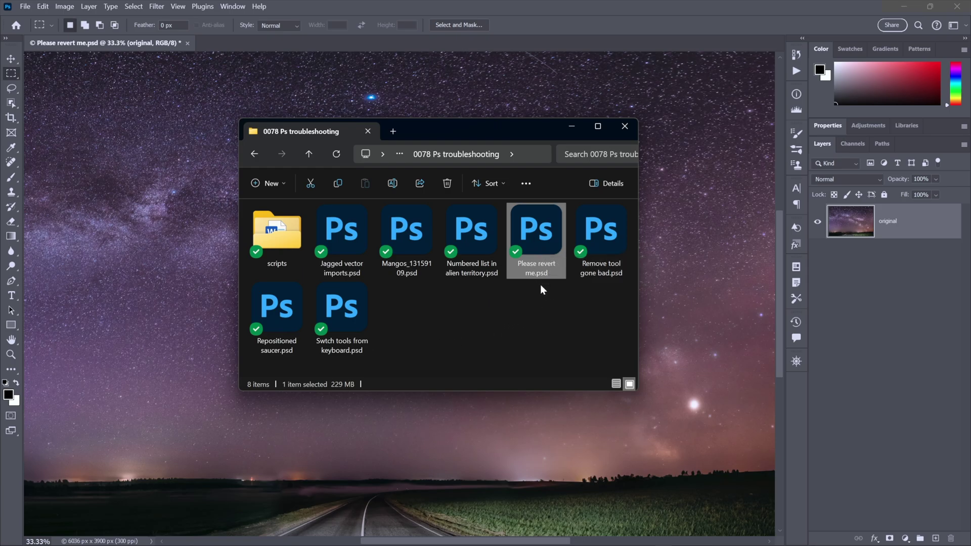
Step: Delete Please revert me.psd from the 0078 Ps troubleshooting folder and return to Photoshop
{"action": "key", "text": "Delete"}
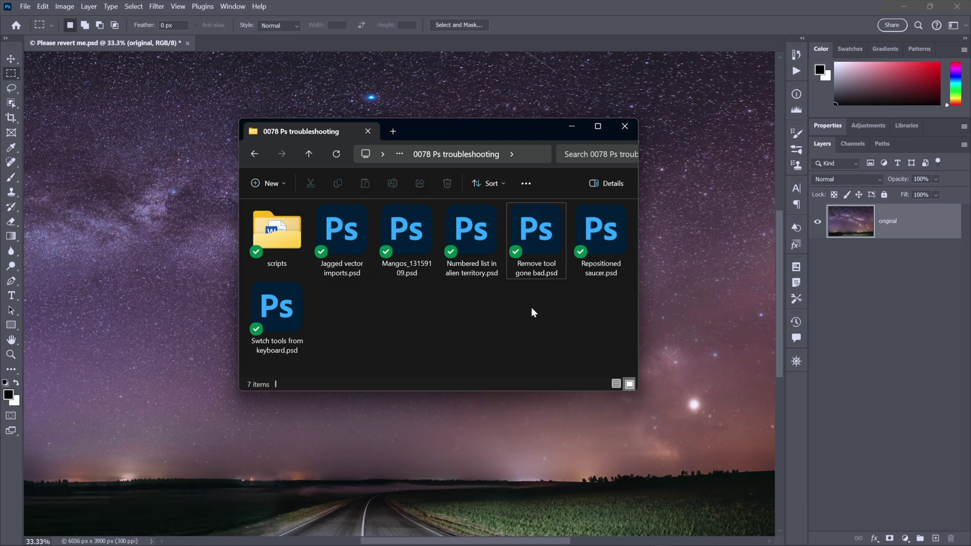
{"action": "key", "text": "alt+Tab"}
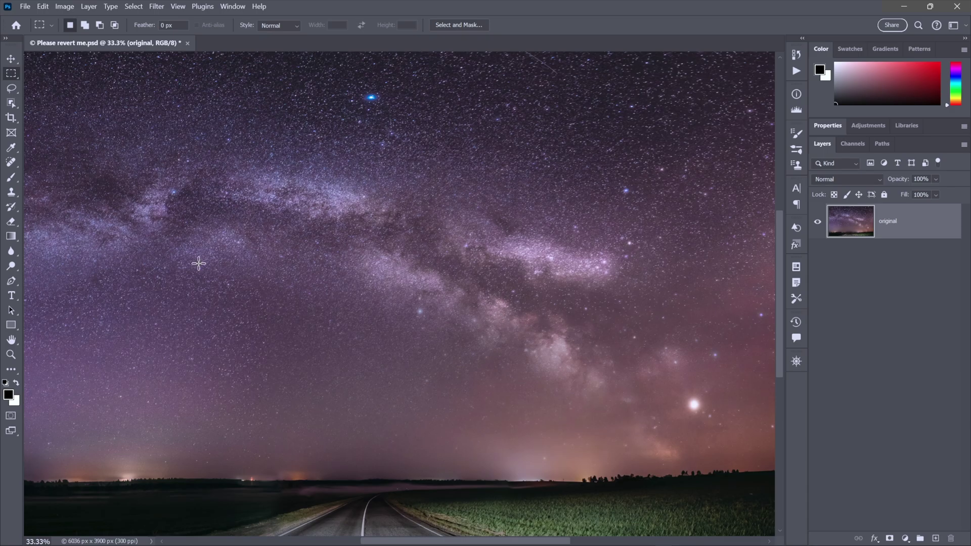
Step: Try File > Revert, dismiss the 'Could not complete the Revert command' error, and switch to File Explorer
{"action": "left_click", "coordinate": [24, 6]}
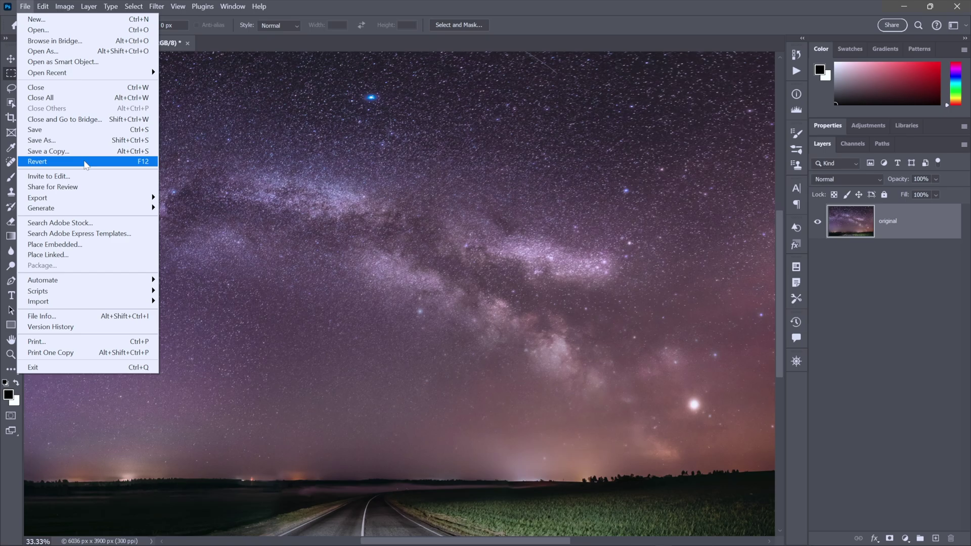
{"action": "left_click", "coordinate": [85, 164]}
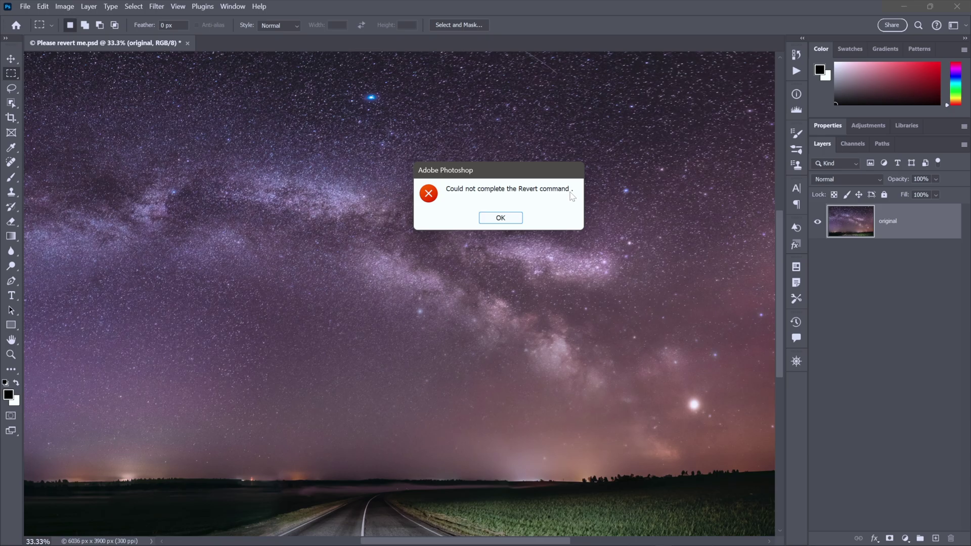
{"action": "left_click", "coordinate": [521, 222]}
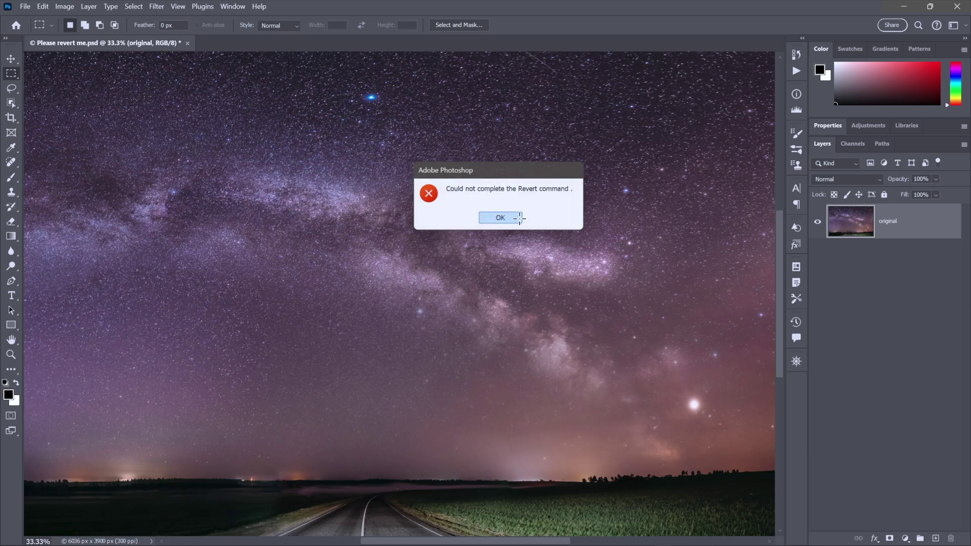
{"action": "key", "text": "alt+Tab"}
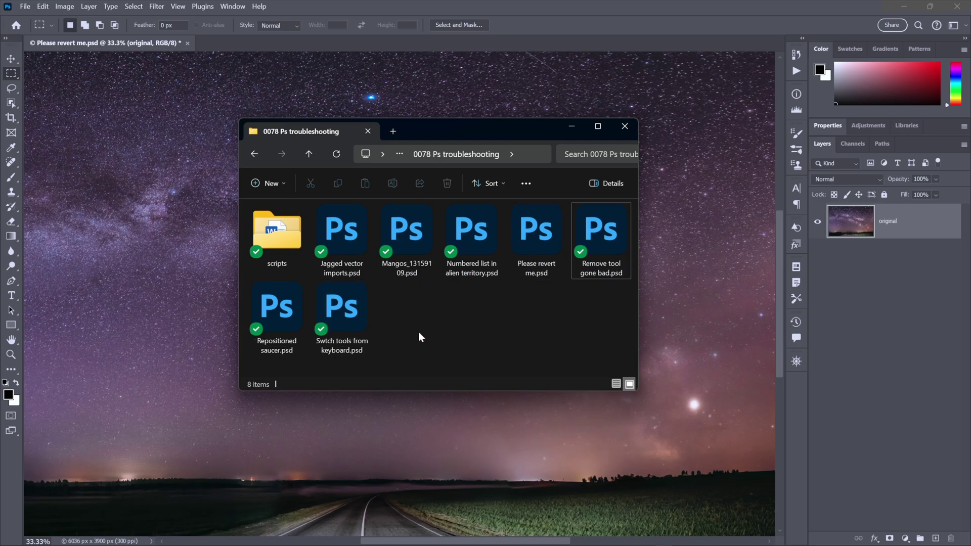
Step: Back in Photoshop, revert the document to its saved version with File > Revert
{"action": "key", "text": "alt+Tab"}
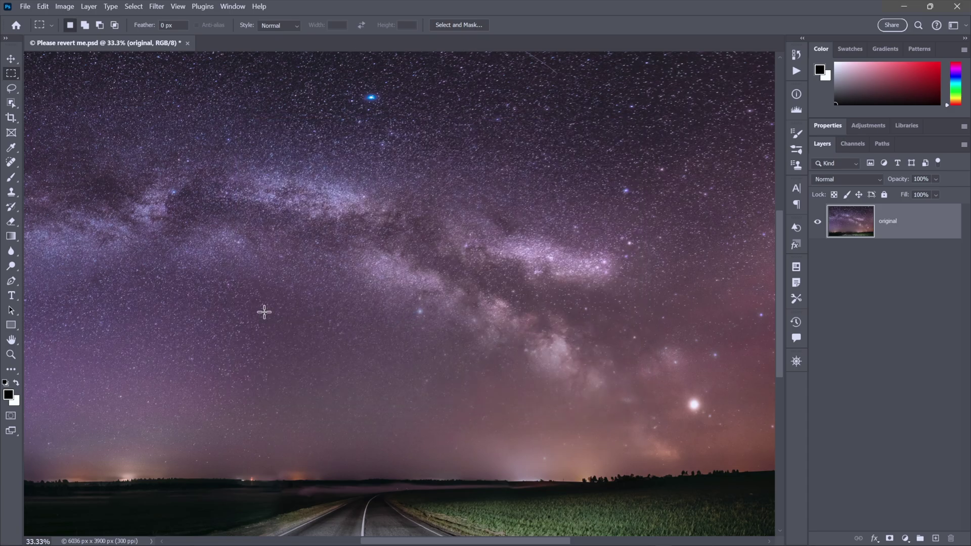
{"action": "left_click", "coordinate": [25, 7]}
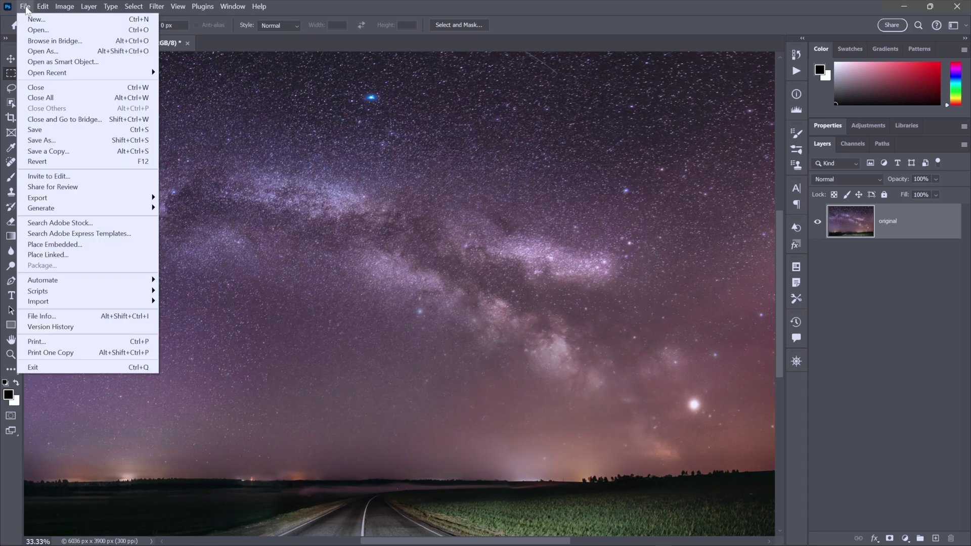
{"action": "left_click", "coordinate": [89, 162]}
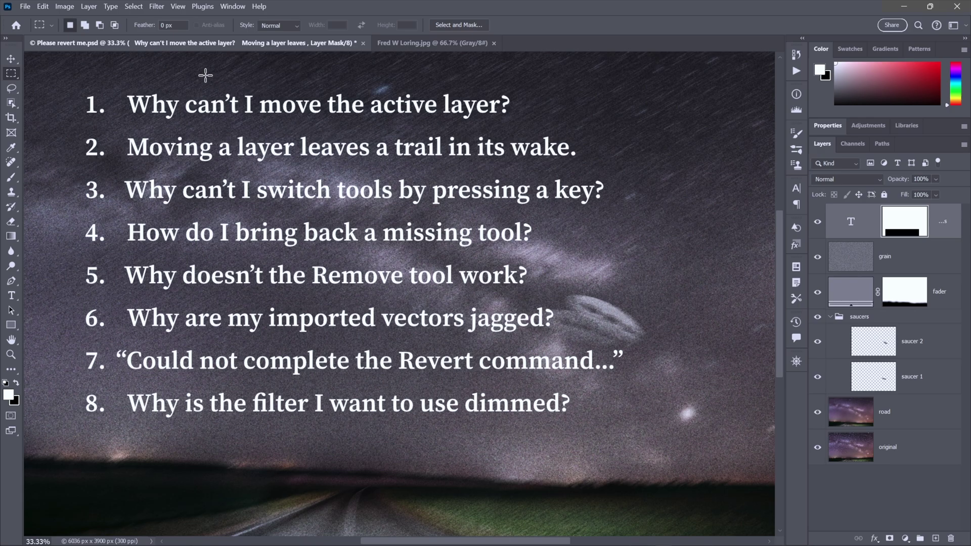
{"action": "left_click", "coordinate": [157, 7]}
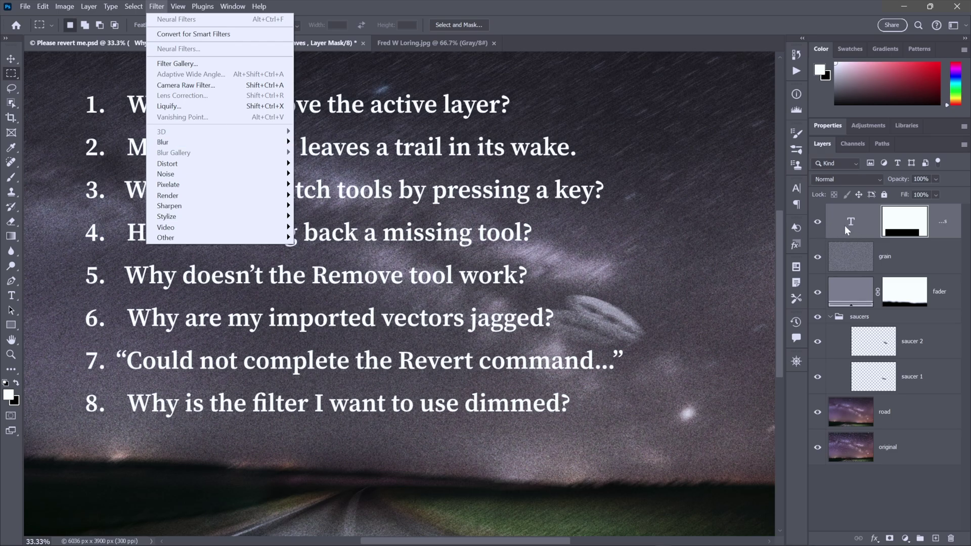
{"action": "left_click", "coordinate": [855, 259]}
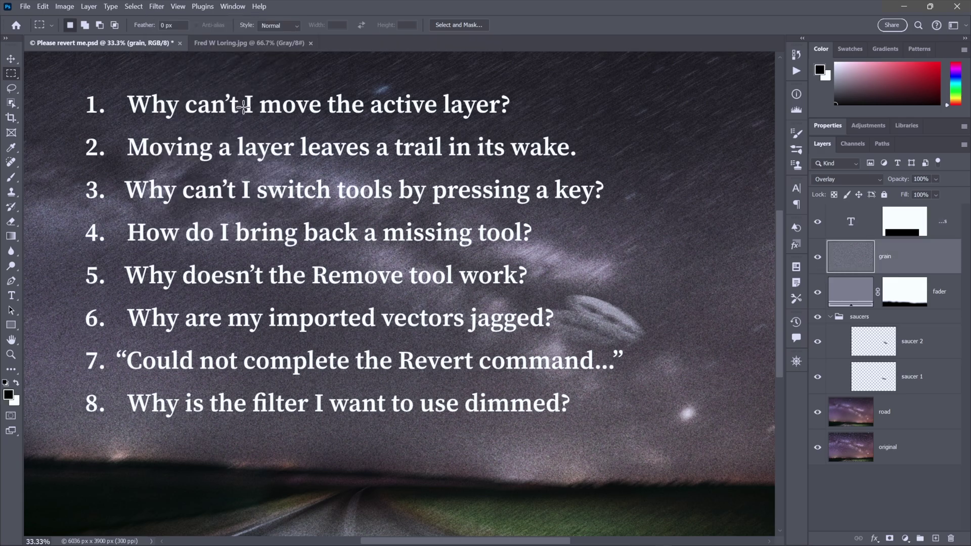
{"action": "left_click", "coordinate": [156, 6]}
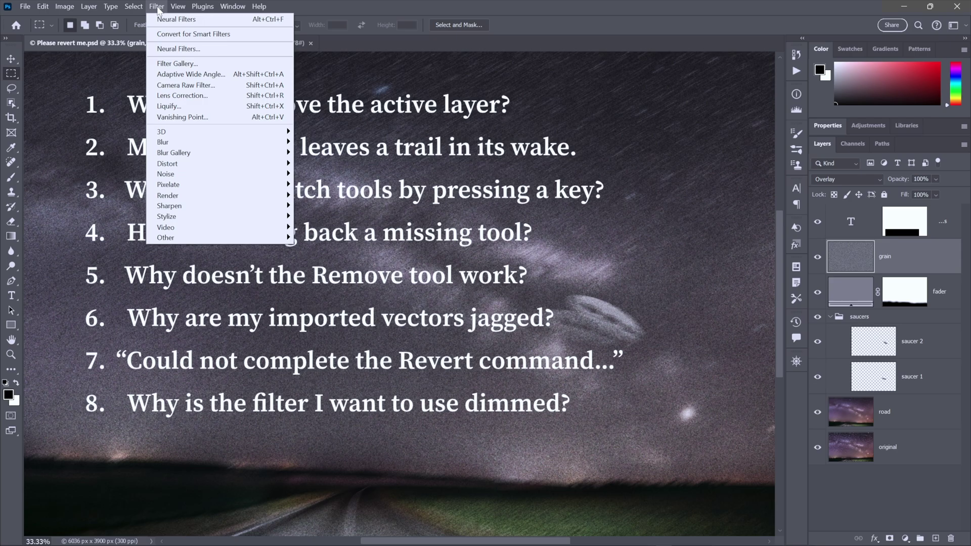
{"action": "left_click", "coordinate": [158, 7]}
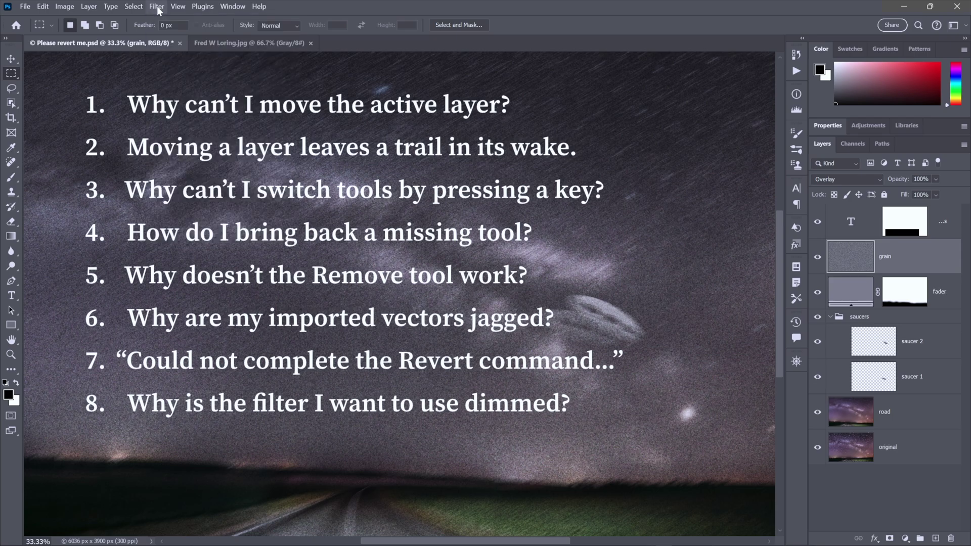
{"action": "left_click", "coordinate": [65, 8]}
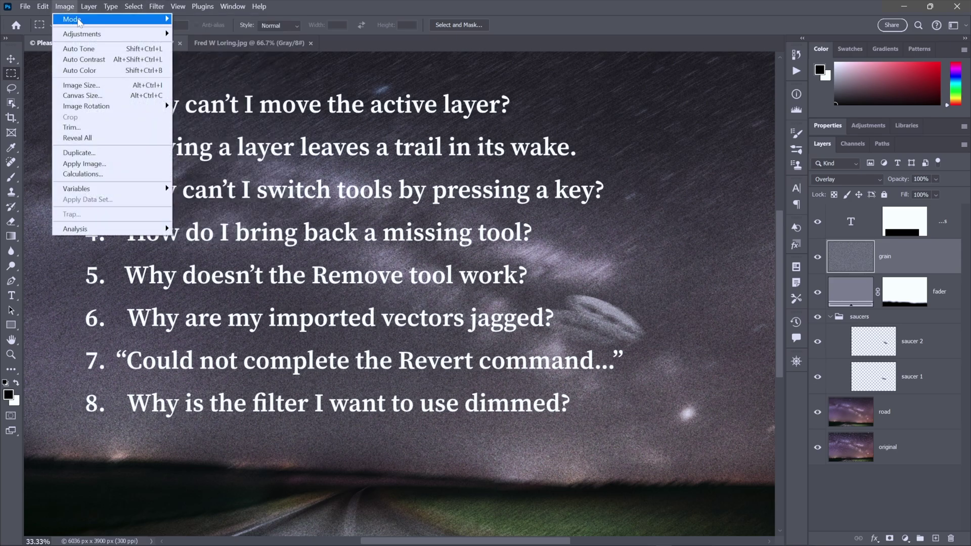
{"action": "mouse_move", "coordinate": [103, 22]}
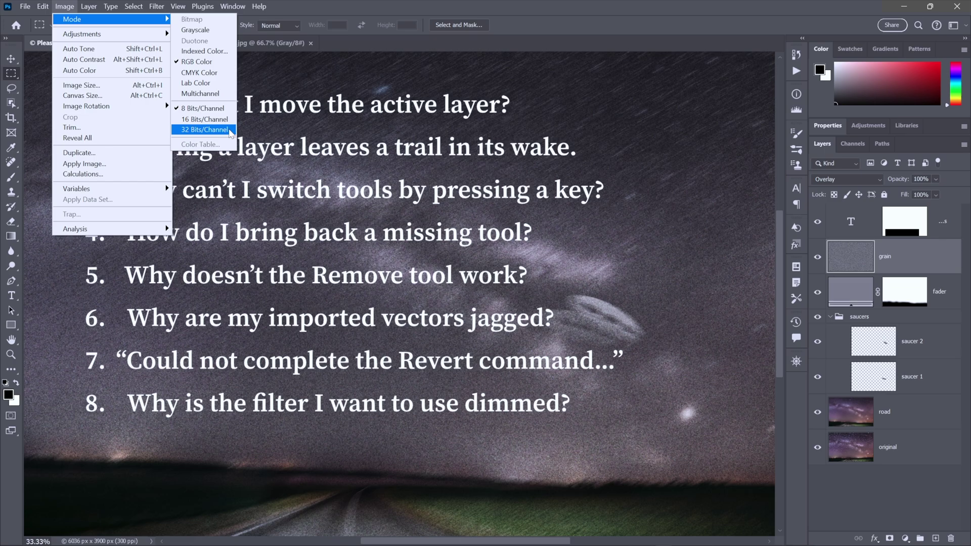
{"action": "key", "text": "Escape"}
{"action": "key", "text": "Escape"}
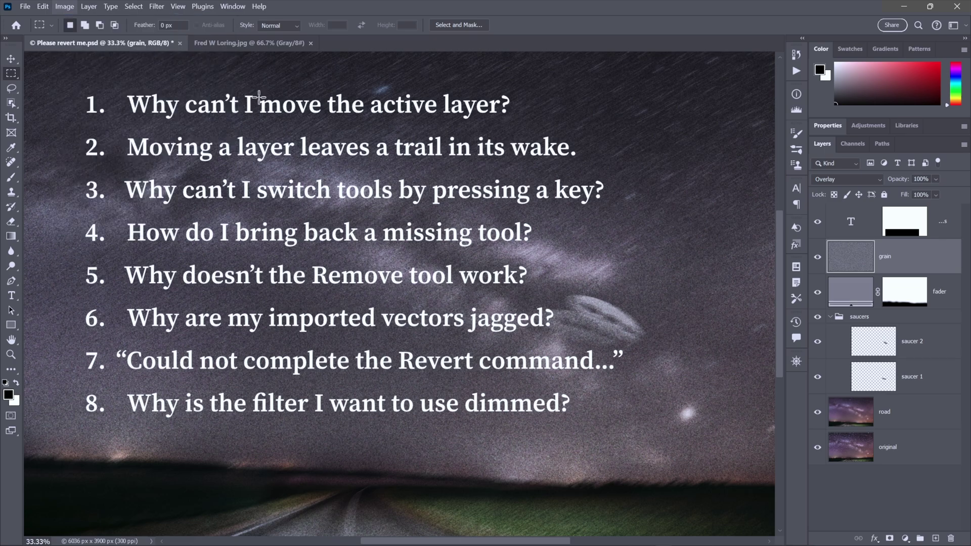
Step: On the Fred W Loring.jpg photo, open Neural Filters, cancel them, and undo the resulting change
{"action": "left_click", "coordinate": [257, 44]}
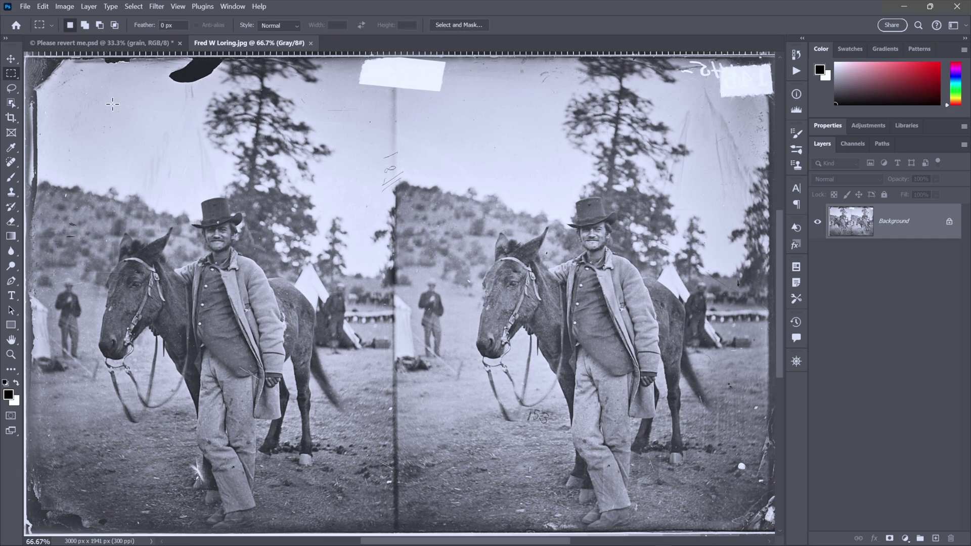
{"action": "left_click", "coordinate": [153, 6]}
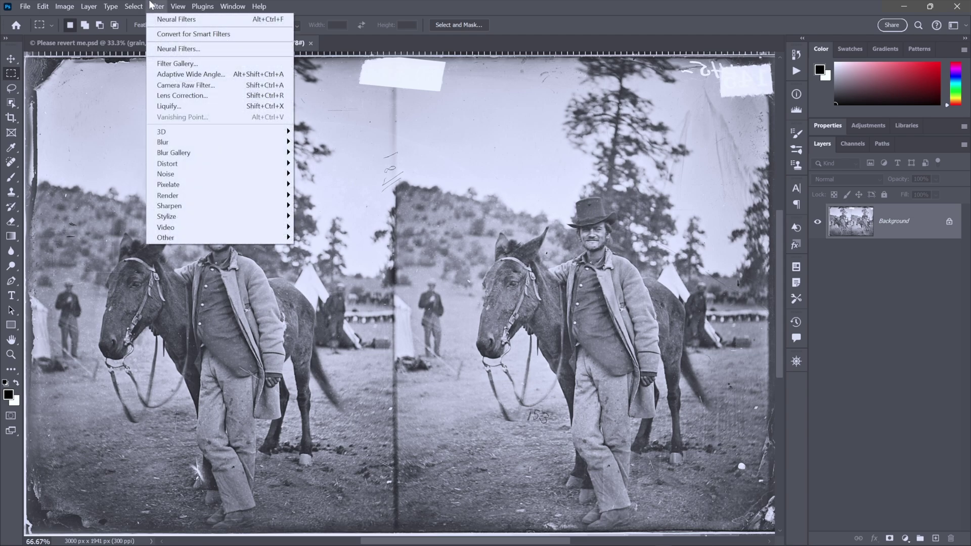
{"action": "left_click", "coordinate": [207, 49]}
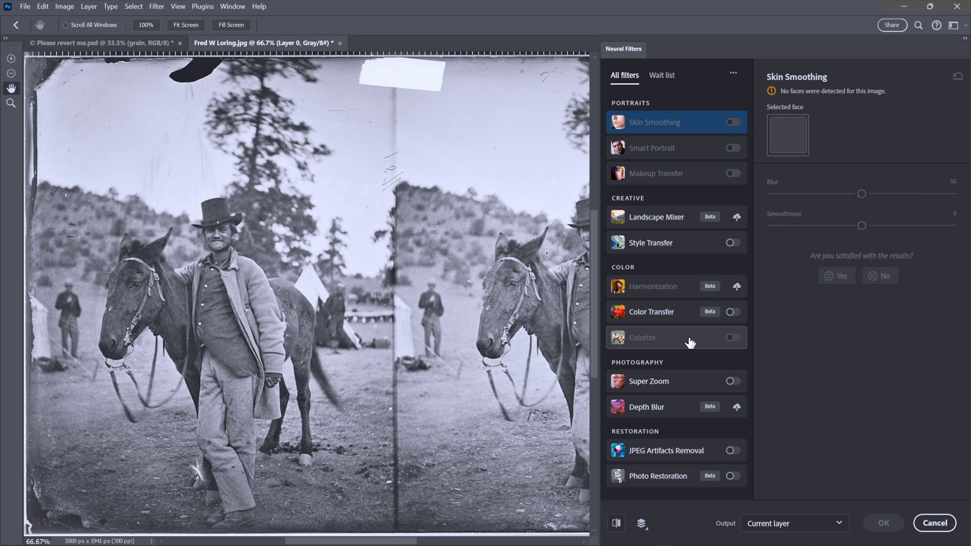
{"action": "left_click", "coordinate": [929, 523]}
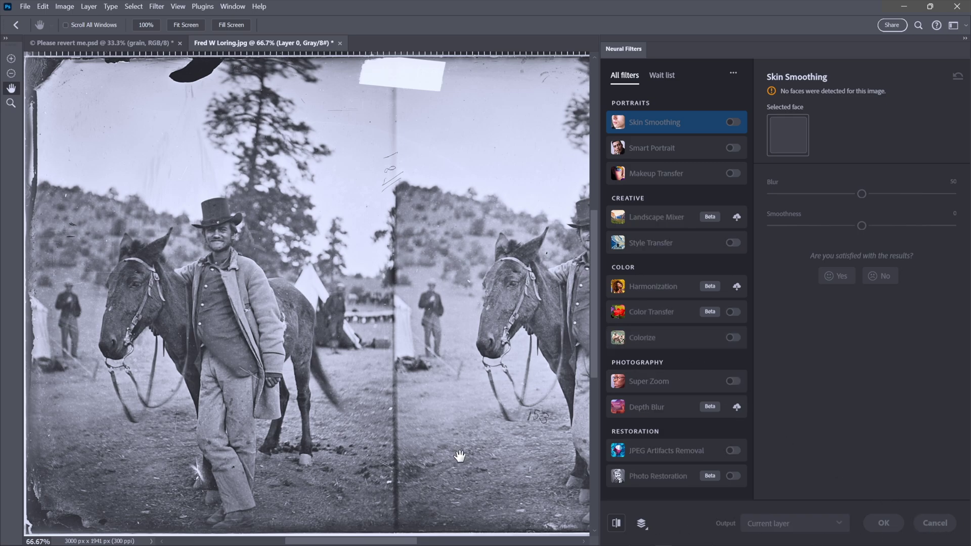
{"action": "key", "text": "F12"}
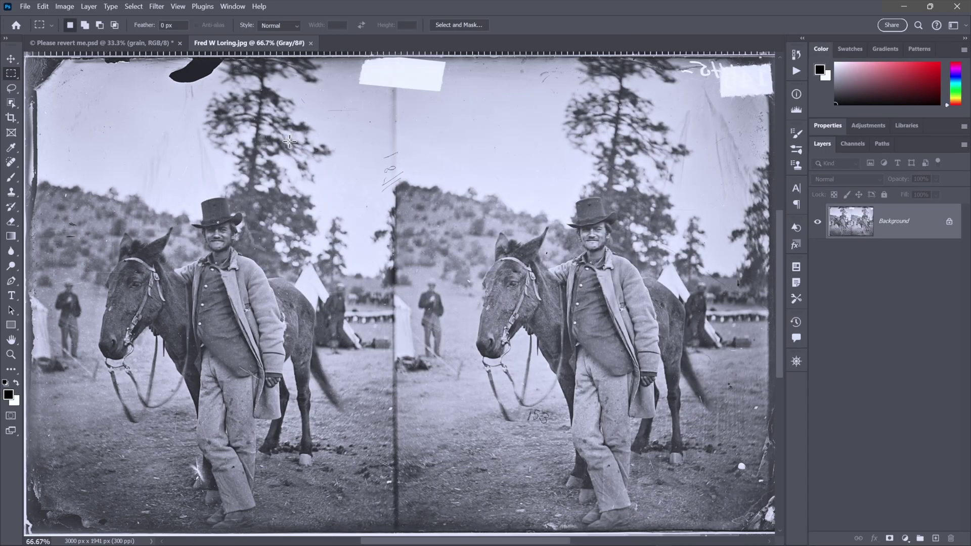
Step: Convert the Fred W Loring photo to RGB Color mode
{"action": "left_click", "coordinate": [64, 8]}
{"action": "mouse_move", "coordinate": [107, 22]}
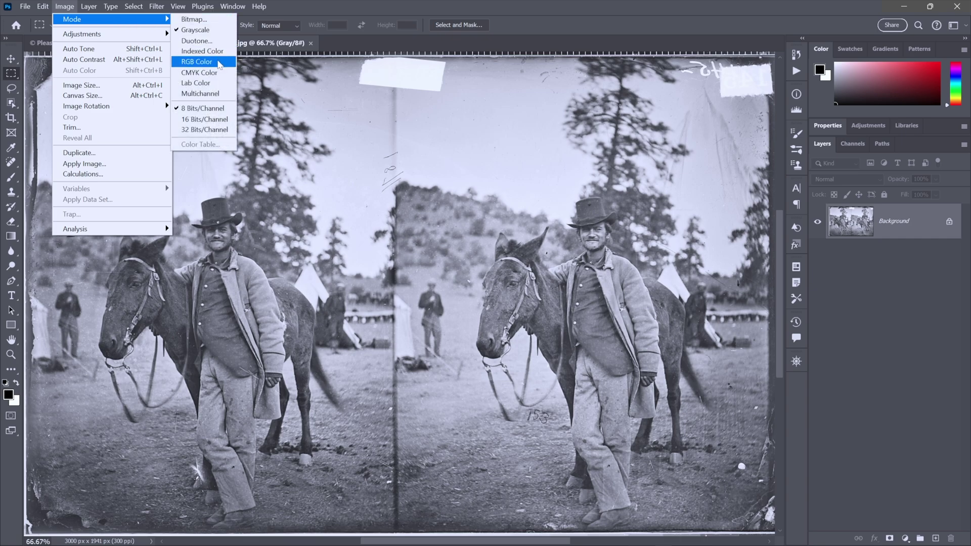
{"action": "left_click", "coordinate": [219, 63]}
Step: Colorize the photo by applying the Colorize neural filter
{"action": "left_click", "coordinate": [156, 7]}
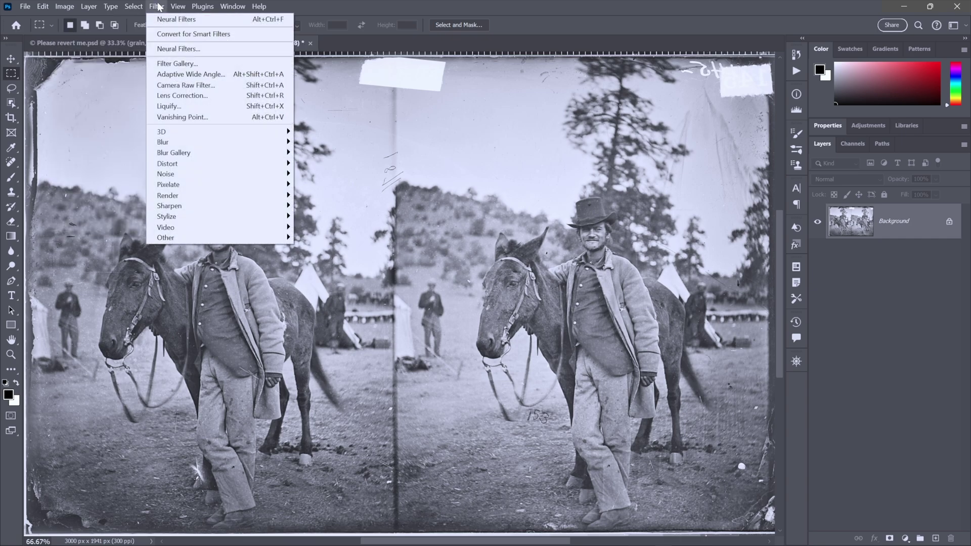
{"action": "left_click", "coordinate": [207, 49]}
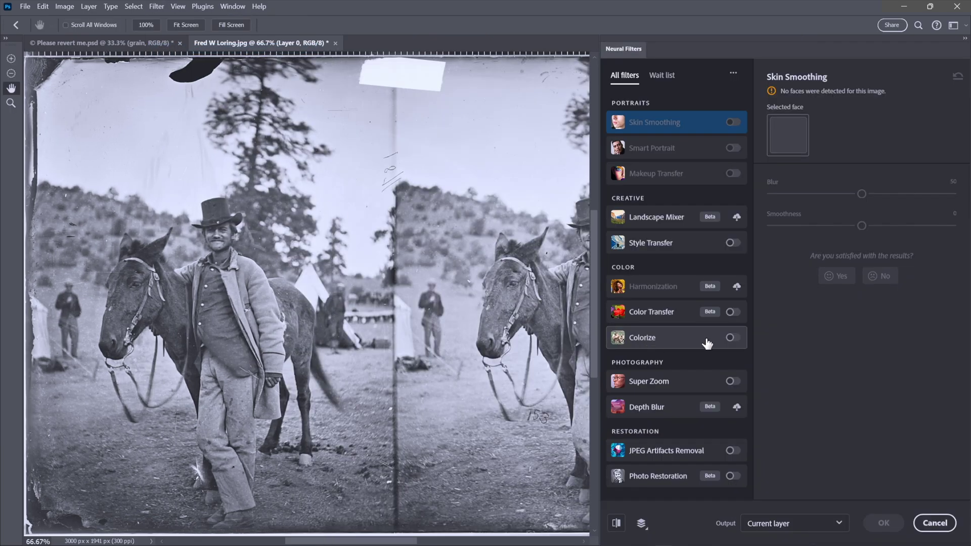
{"action": "left_click", "coordinate": [732, 339]}
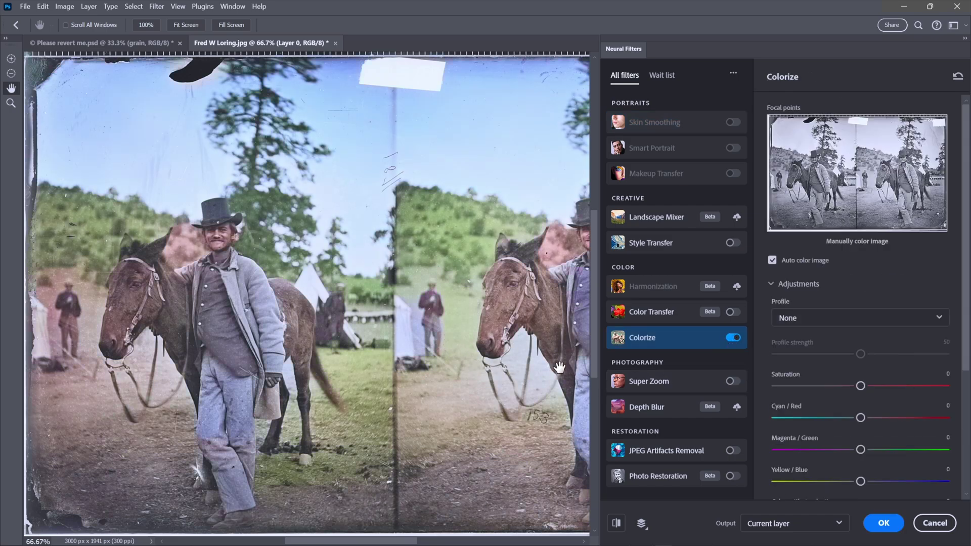
{"action": "left_click", "coordinate": [883, 522]}
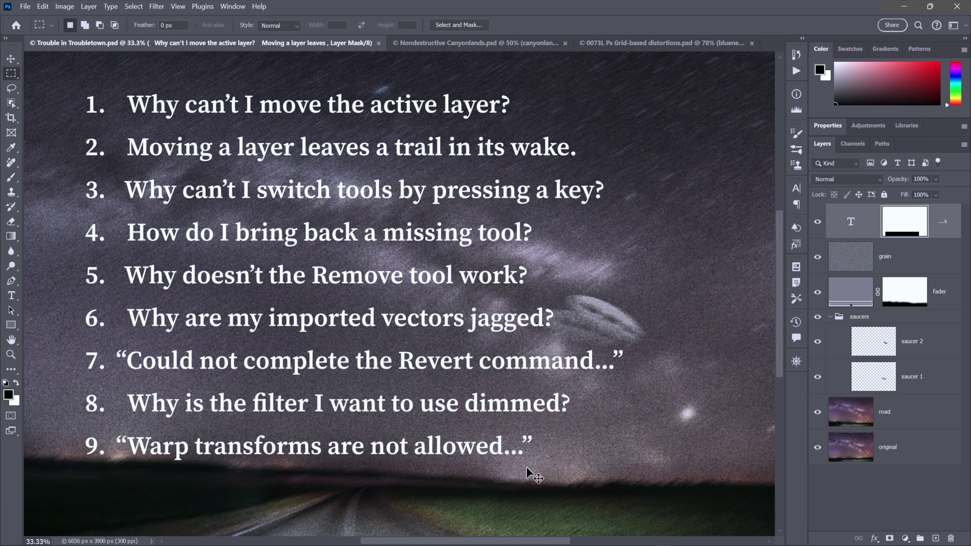
Step: On the Nondestructive Canyonlands document, apply and commit an Edit > Transform > Warp to the canyonlands layer
{"action": "key", "text": "ctrl+Tab"}
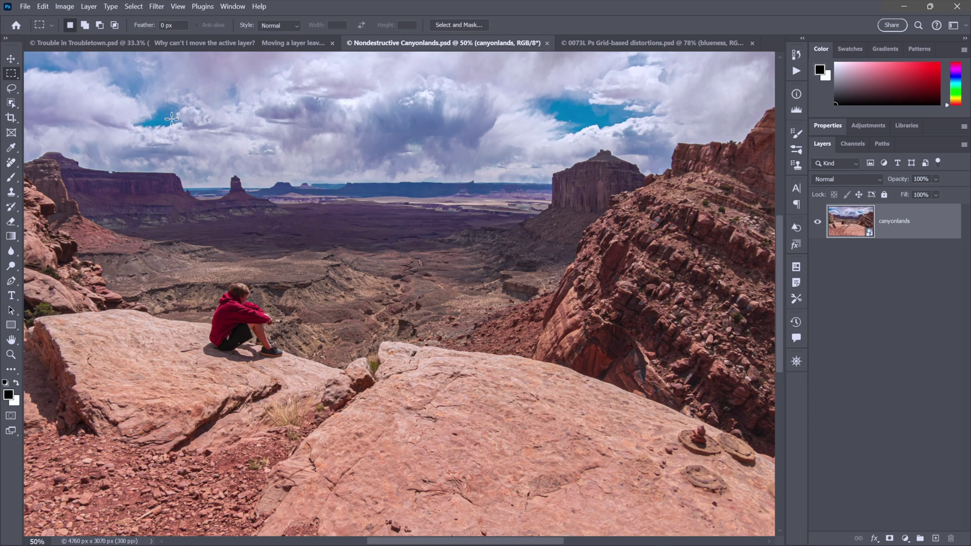
{"action": "left_click", "coordinate": [43, 6]}
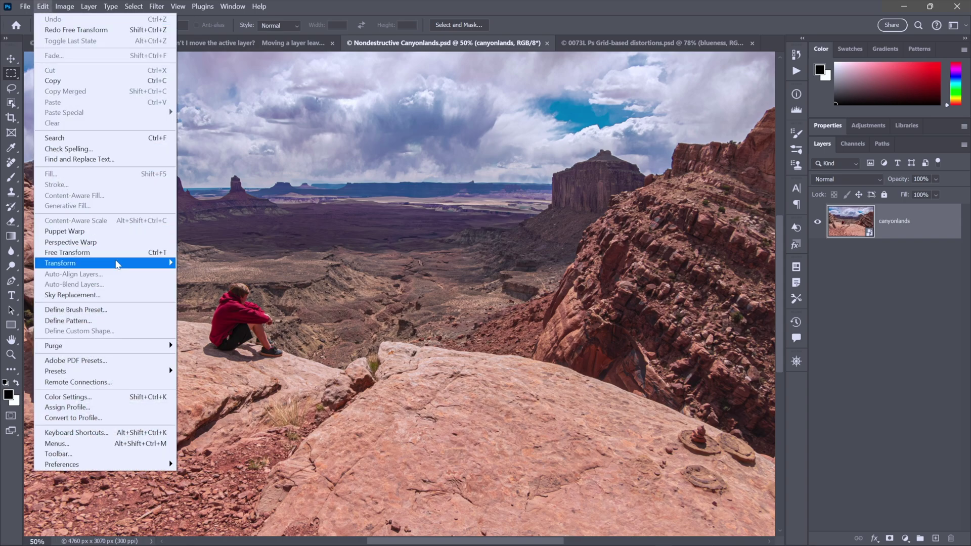
{"action": "mouse_move", "coordinate": [149, 264]}
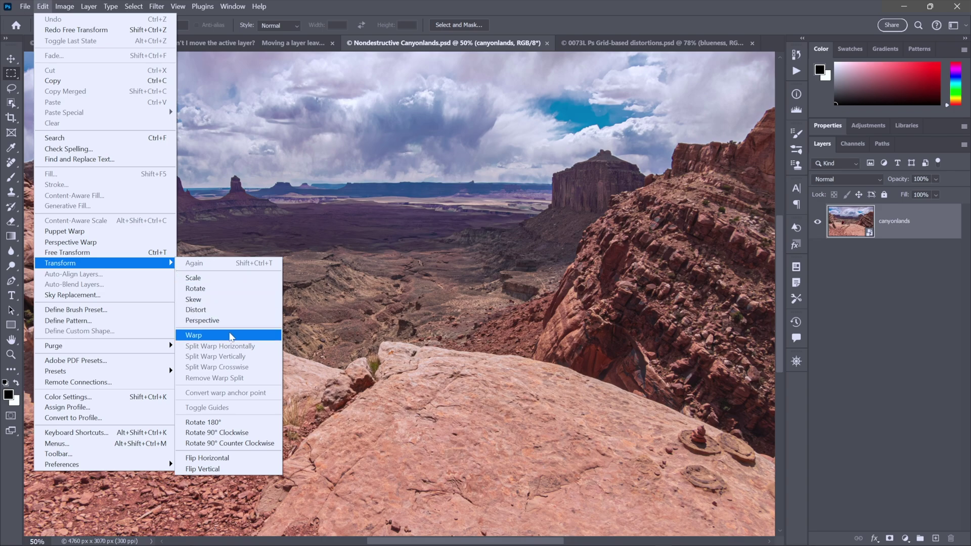
{"action": "left_click", "coordinate": [230, 336]}
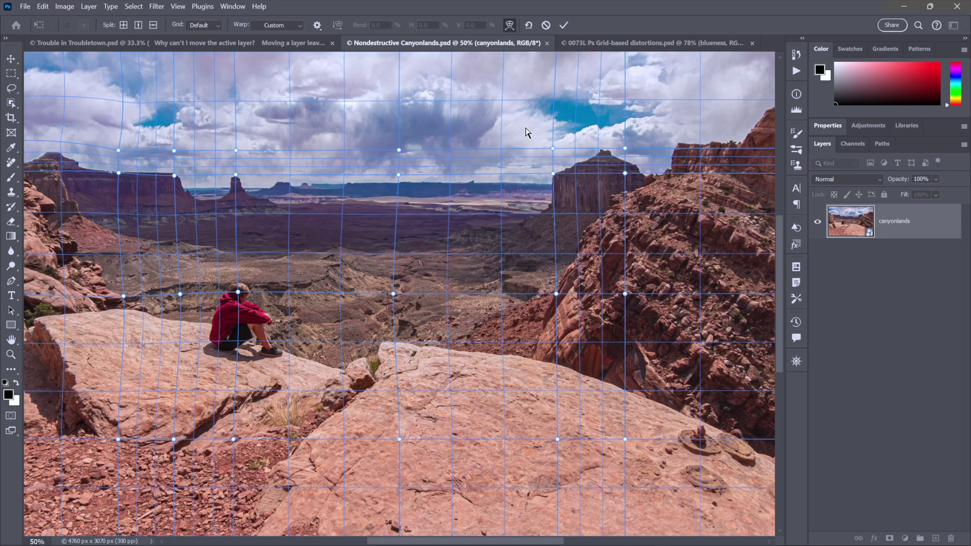
{"action": "key", "text": "Return"}
Step: In the 0073L Ps Grid-based distortions document, attempt to transform the masked portrait smart object
{"action": "left_click", "coordinate": [613, 44]}
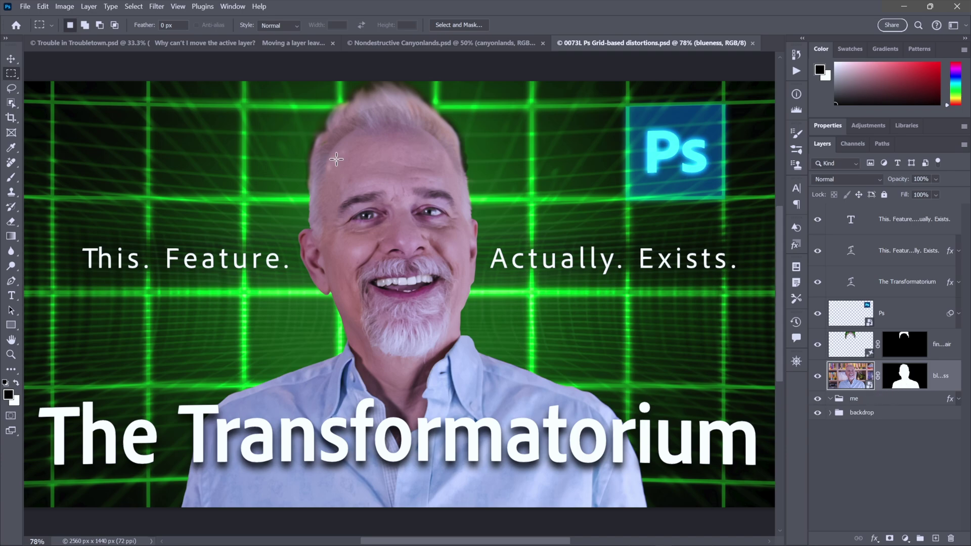
{"action": "left_click", "coordinate": [42, 6]}
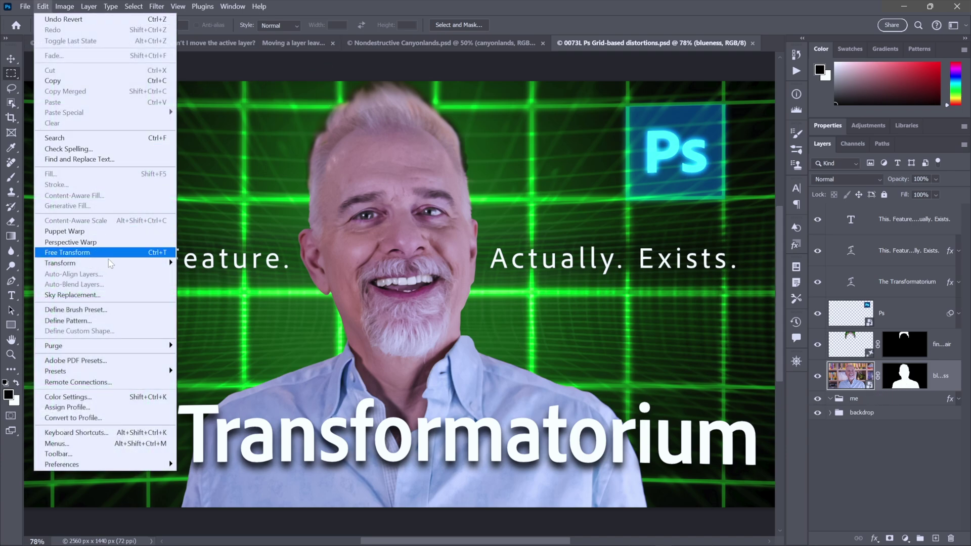
{"action": "mouse_move", "coordinate": [116, 265]}
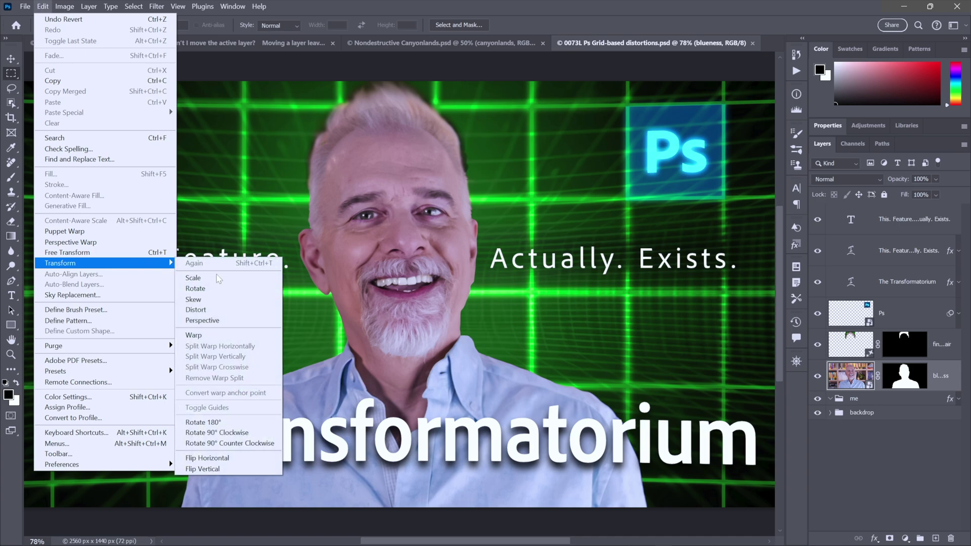
{"action": "left_click", "coordinate": [130, 256]}
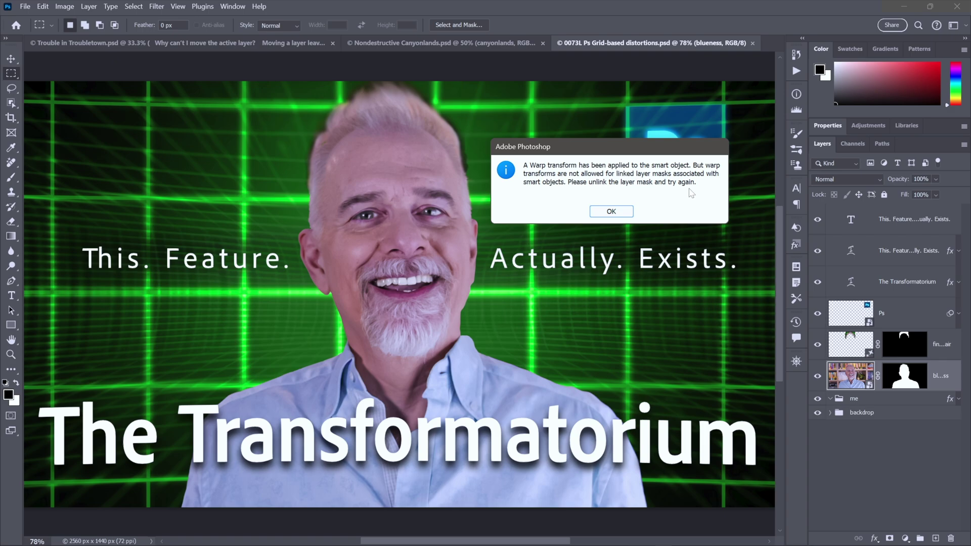
Step: Unlink the portrait layer's mask, then free-transform it in Warp mode, reset the warp and commit
{"action": "left_click", "coordinate": [623, 212]}
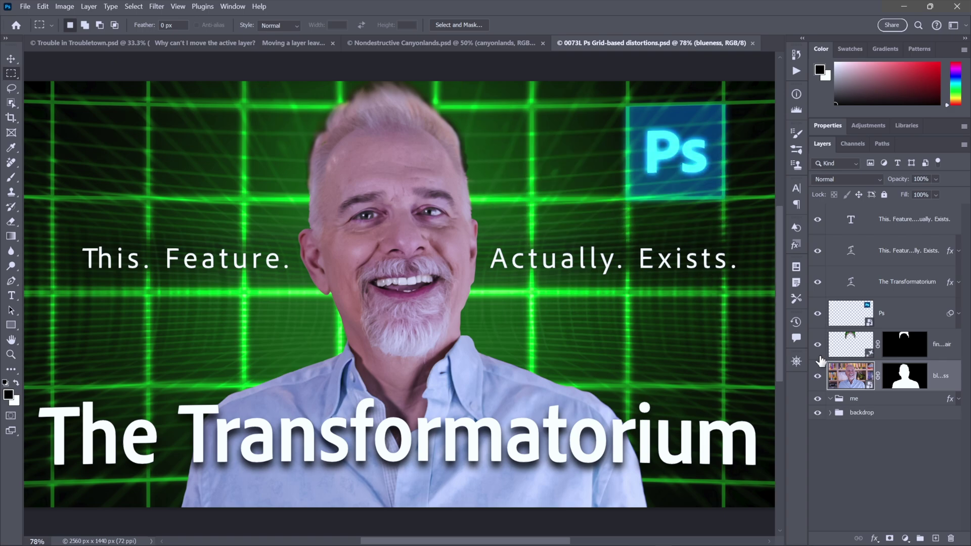
{"action": "left_click", "coordinate": [878, 378]}
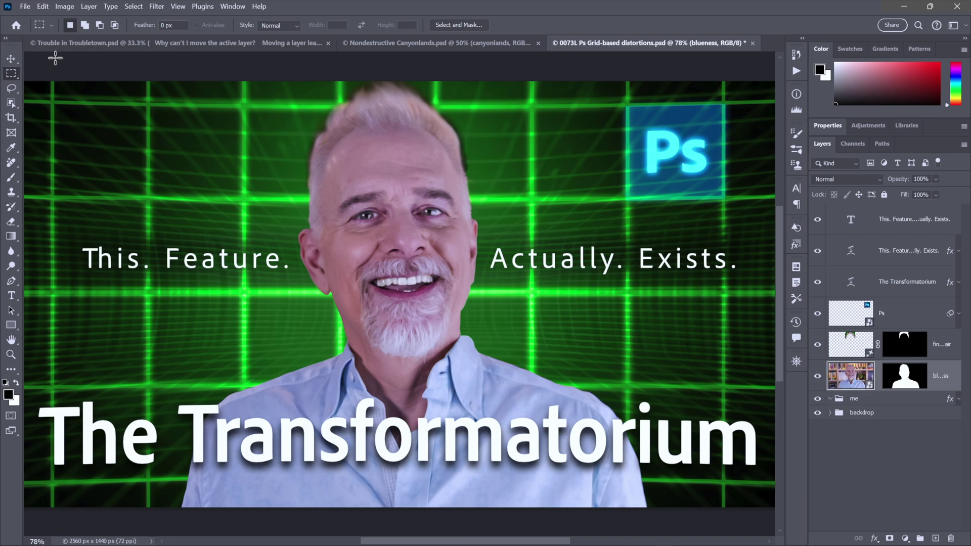
{"action": "left_click", "coordinate": [44, 7]}
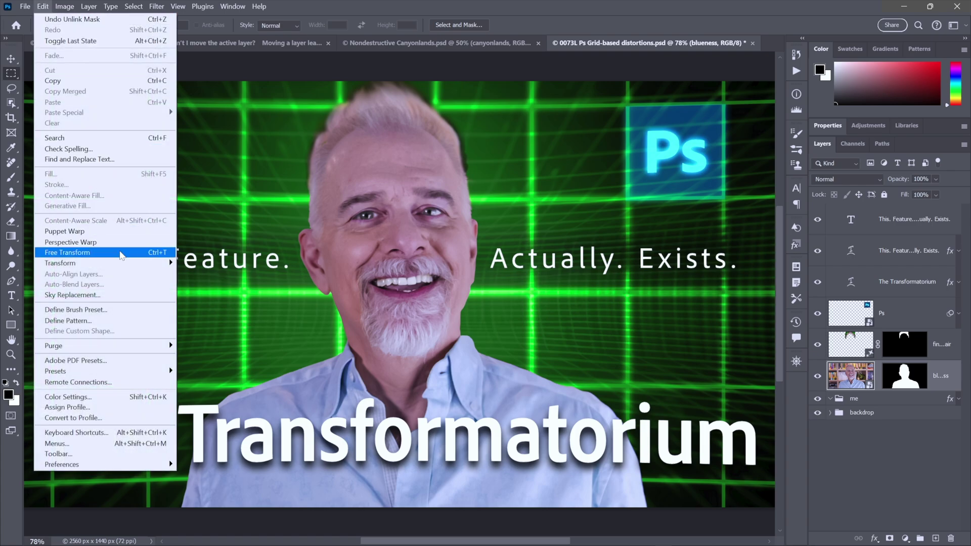
{"action": "left_click", "coordinate": [122, 254]}
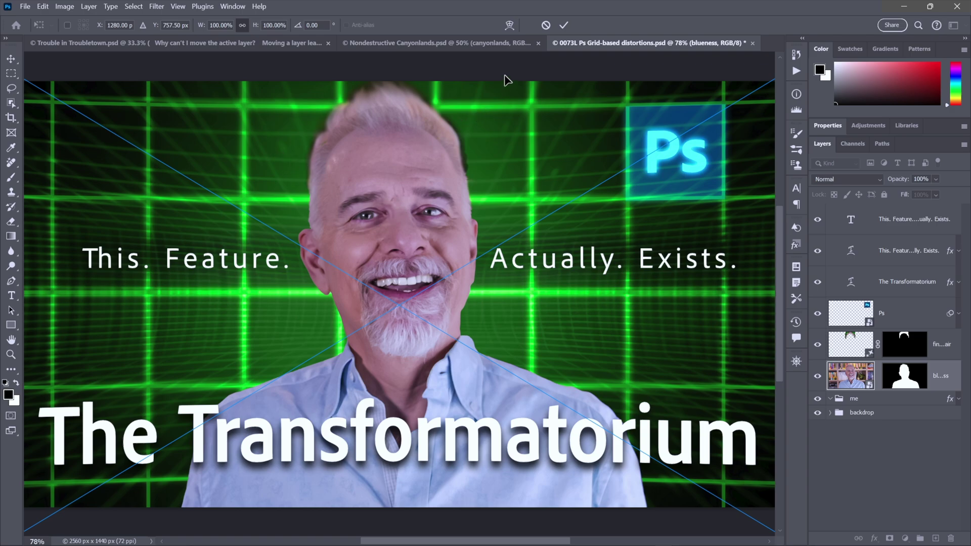
{"action": "left_click", "coordinate": [509, 24]}
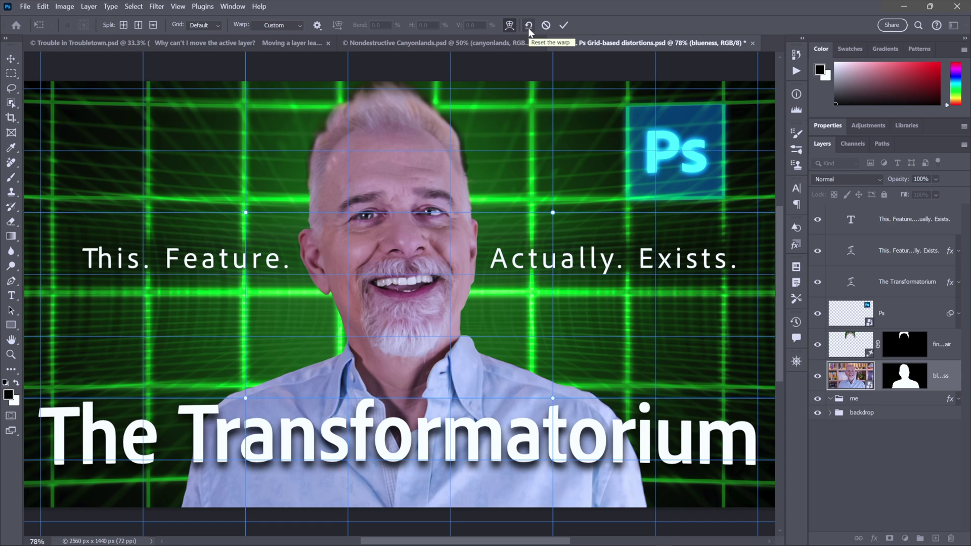
{"action": "left_click", "coordinate": [528, 28]}
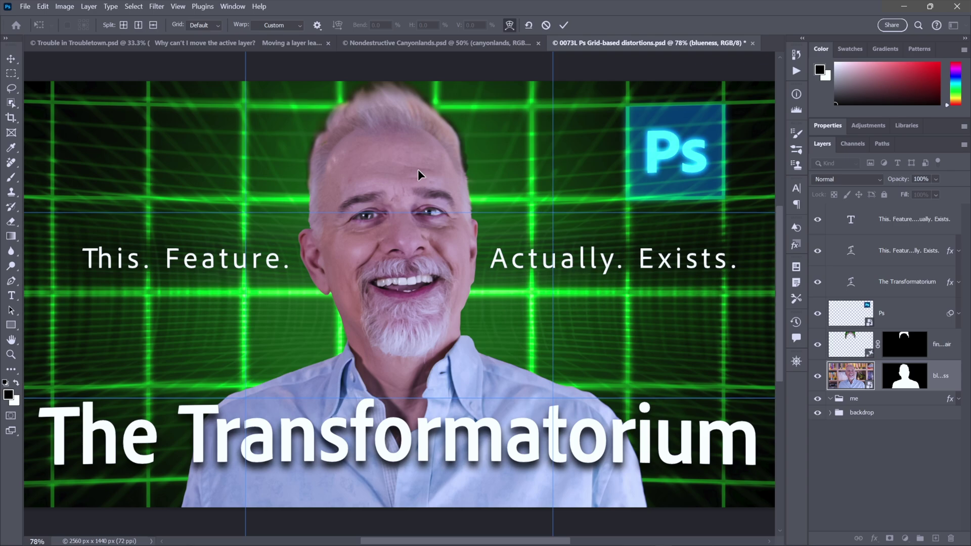
{"action": "key", "text": "Return"}
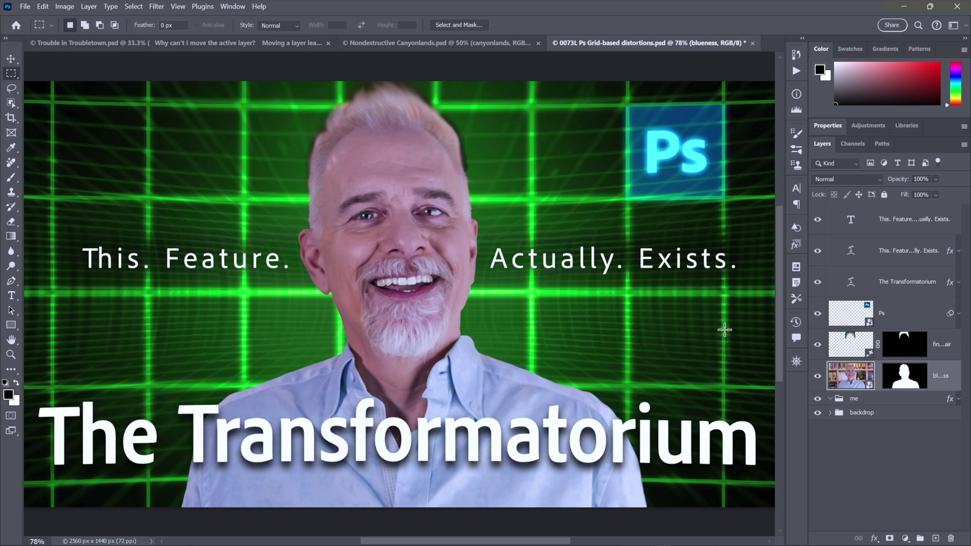
Step: Relink the portrait mask and start a free transform, zooming out twice to see the whole box
{"action": "left_click", "coordinate": [877, 376]}
{"action": "left_click", "coordinate": [42, 6]}
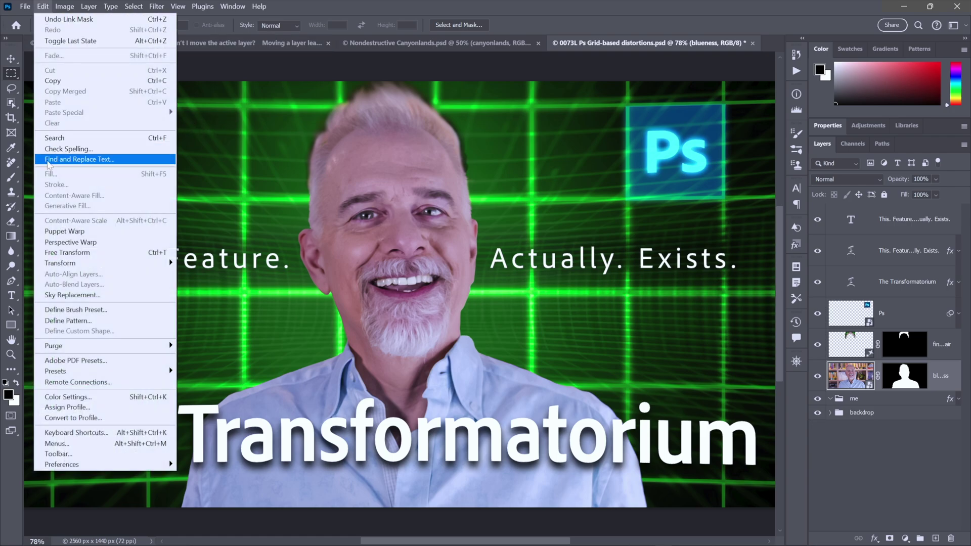
{"action": "left_click", "coordinate": [115, 252]}
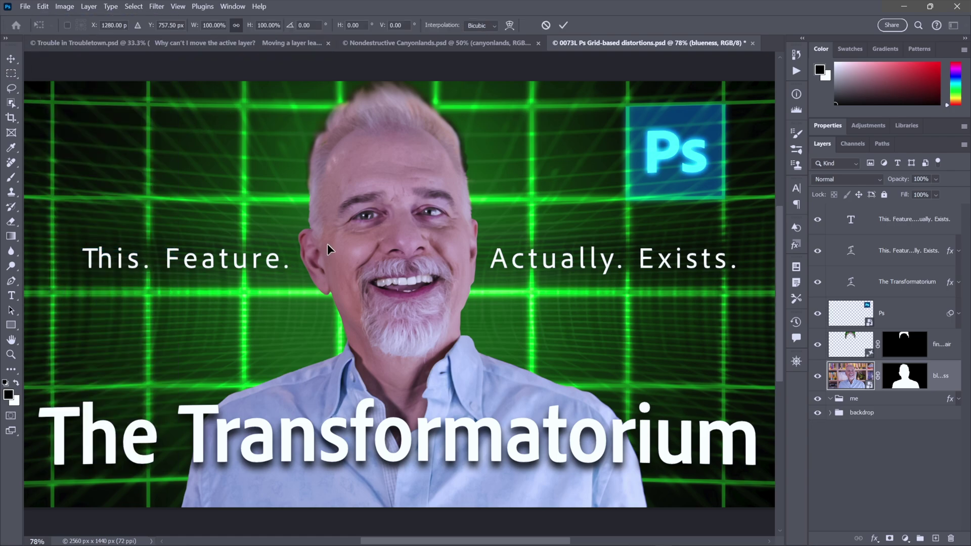
{"action": "key", "text": "ctrl+minus"}
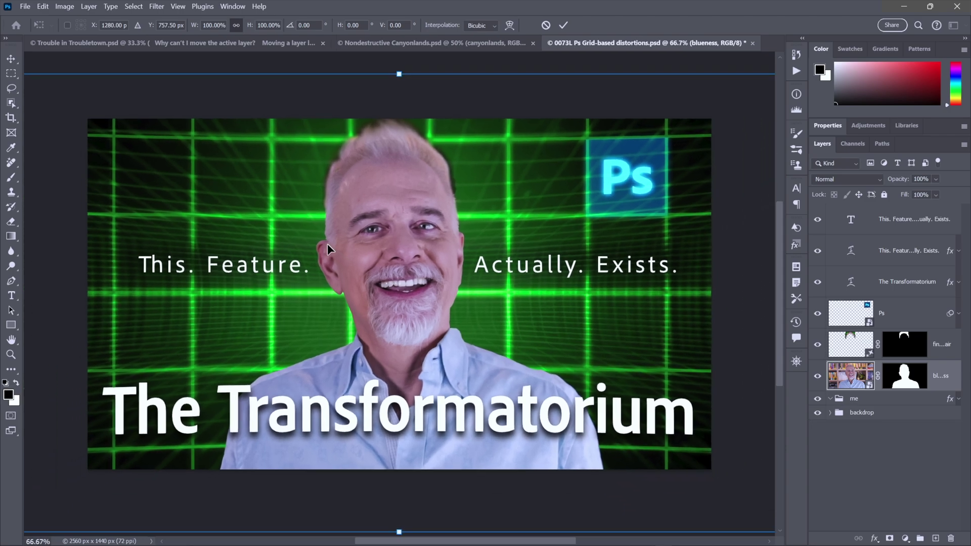
{"action": "key", "text": "ctrl+minus"}
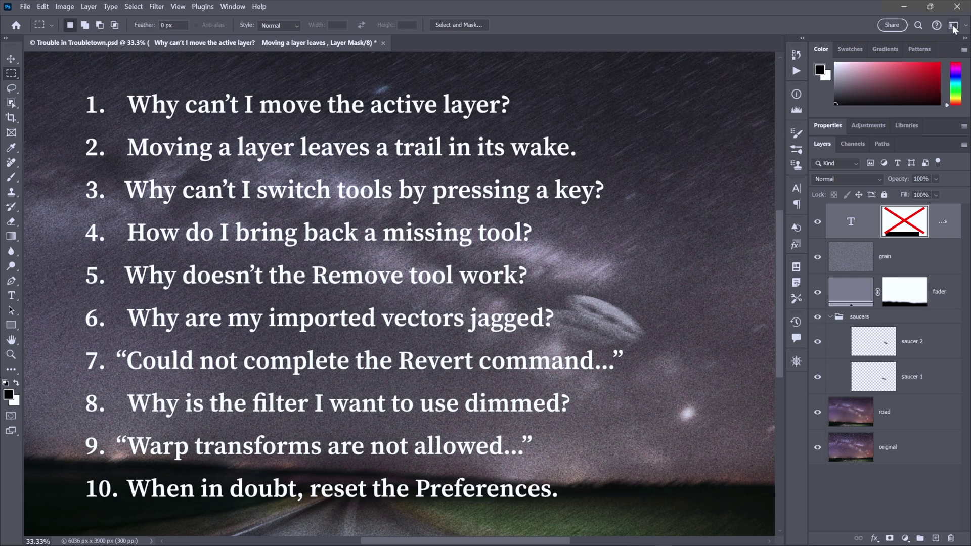
Step: Save the current panel layout as a new workspace named 'my workspace'
{"action": "left_click", "coordinate": [953, 27]}
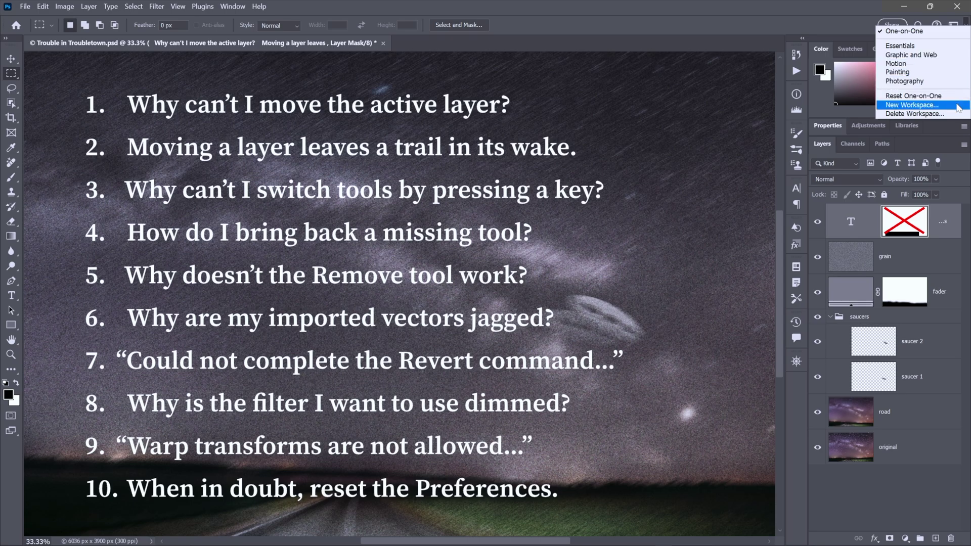
{"action": "left_click", "coordinate": [957, 106]}
{"action": "type", "text": "my workspace"}
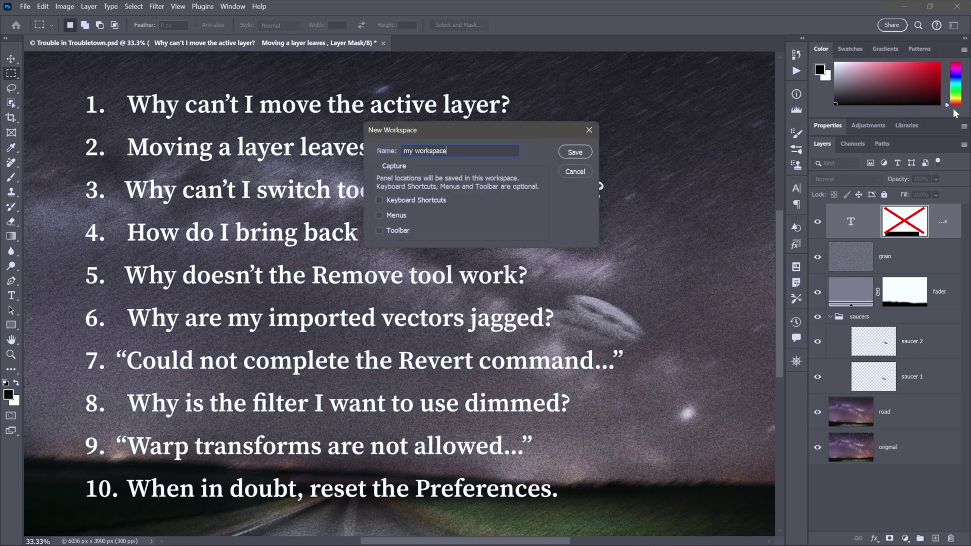
{"action": "left_click", "coordinate": [570, 152]}
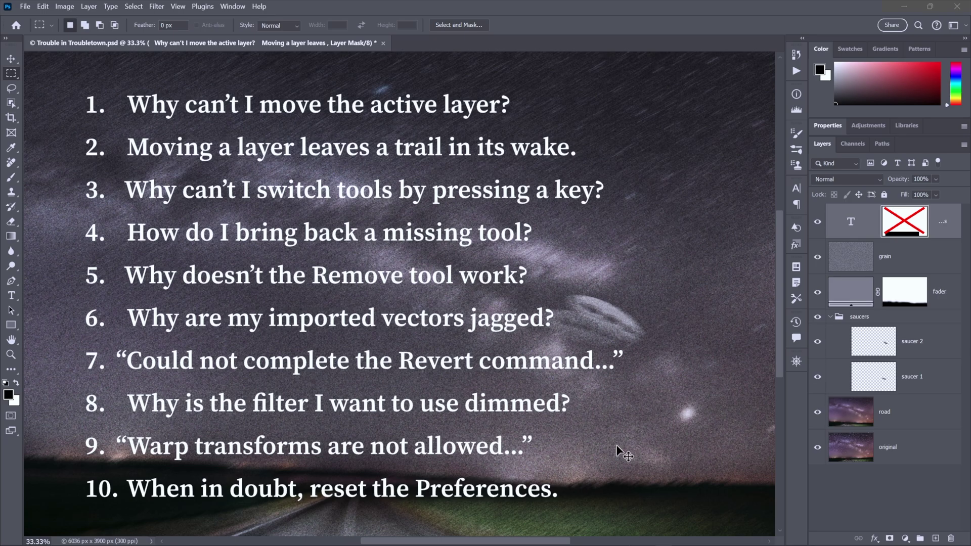
{"action": "key", "text": "i"}
{"action": "key", "text": "ctrl+k"}
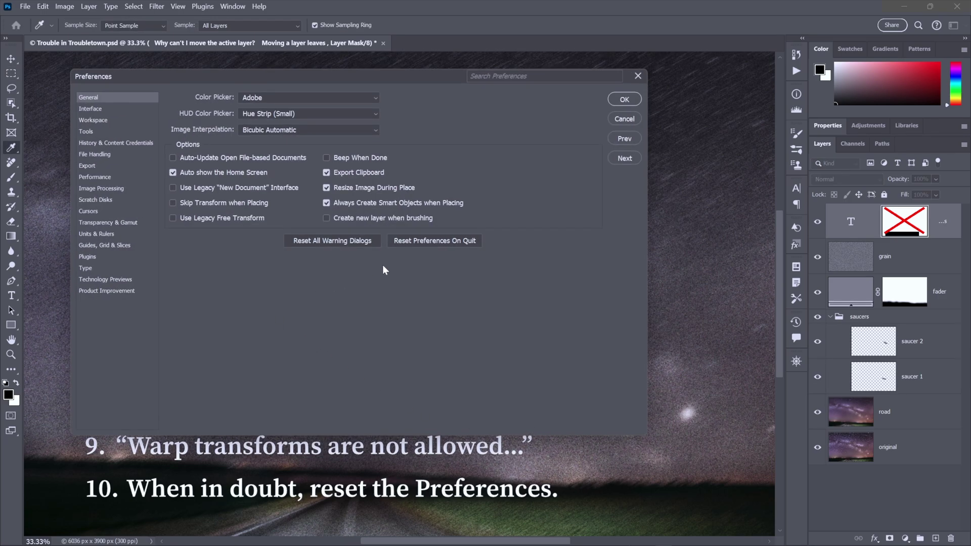
{"action": "left_click", "coordinate": [409, 245]}
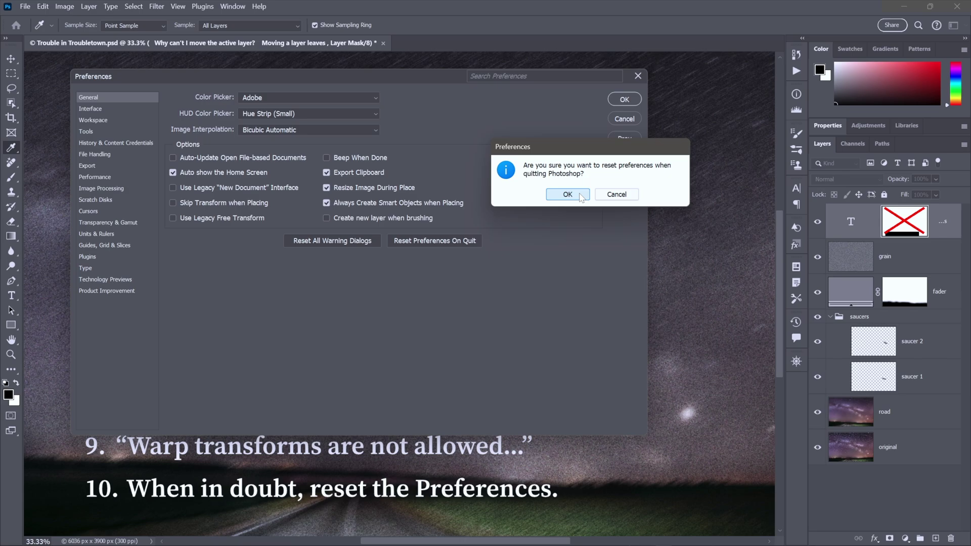
{"action": "left_click", "coordinate": [624, 194]}
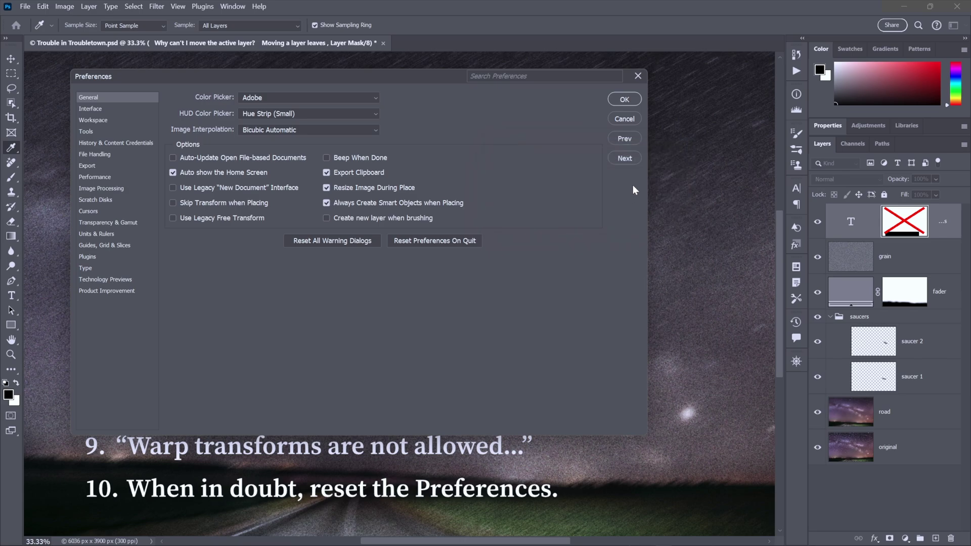
{"action": "left_click", "coordinate": [629, 118]}
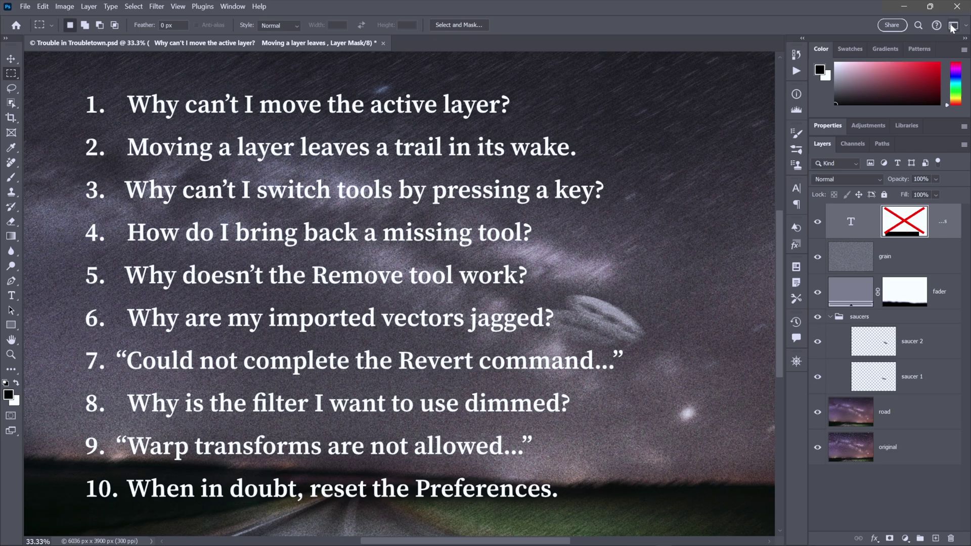
Step: Show the workspace list to confirm 'my workspace' is the active workspace
{"action": "left_click", "coordinate": [953, 25]}
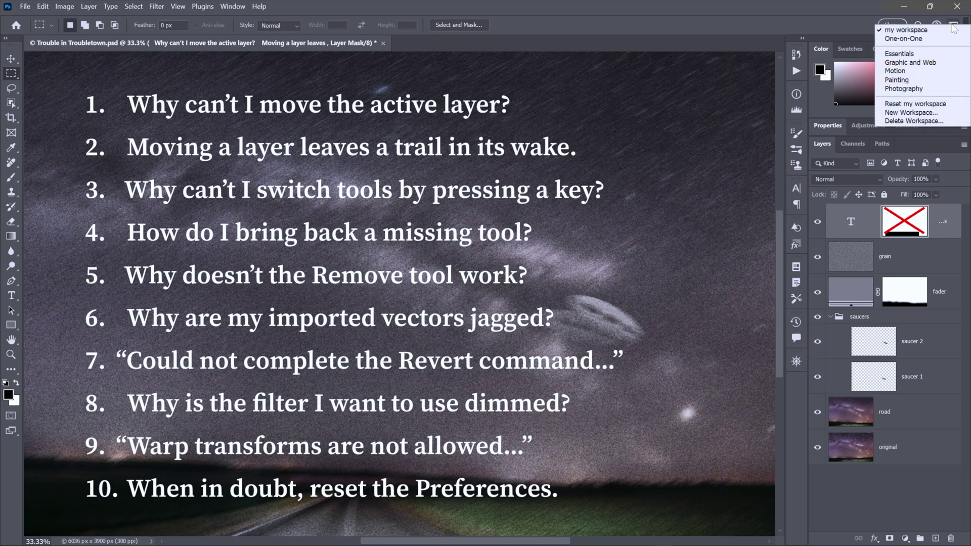